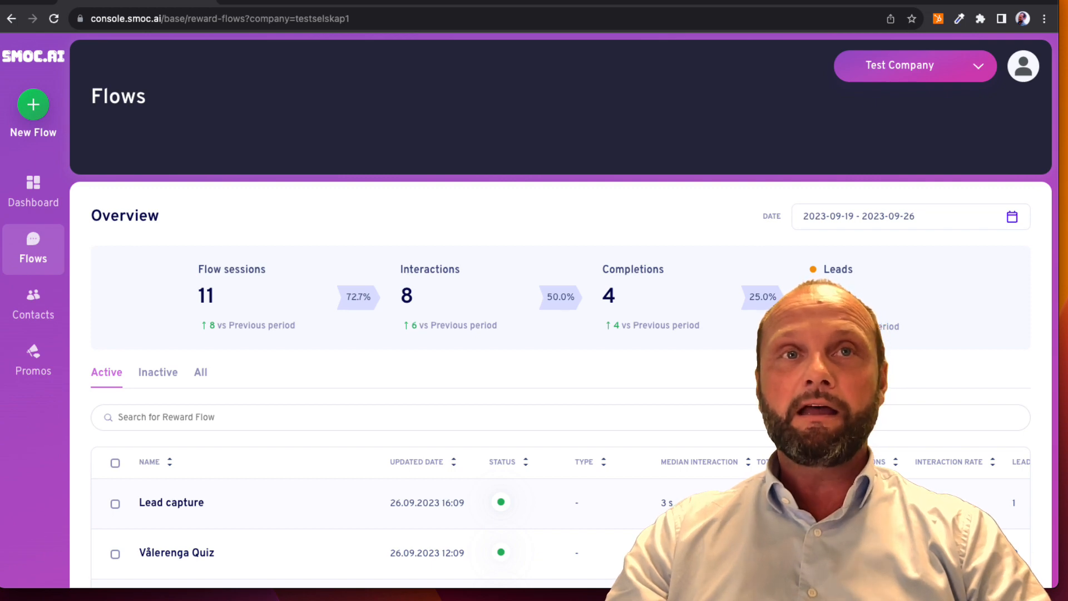
# Create a new flow from scratch named "Tutorial Test Flow" with English as its language
pyautogui.moveTo(290, 519)
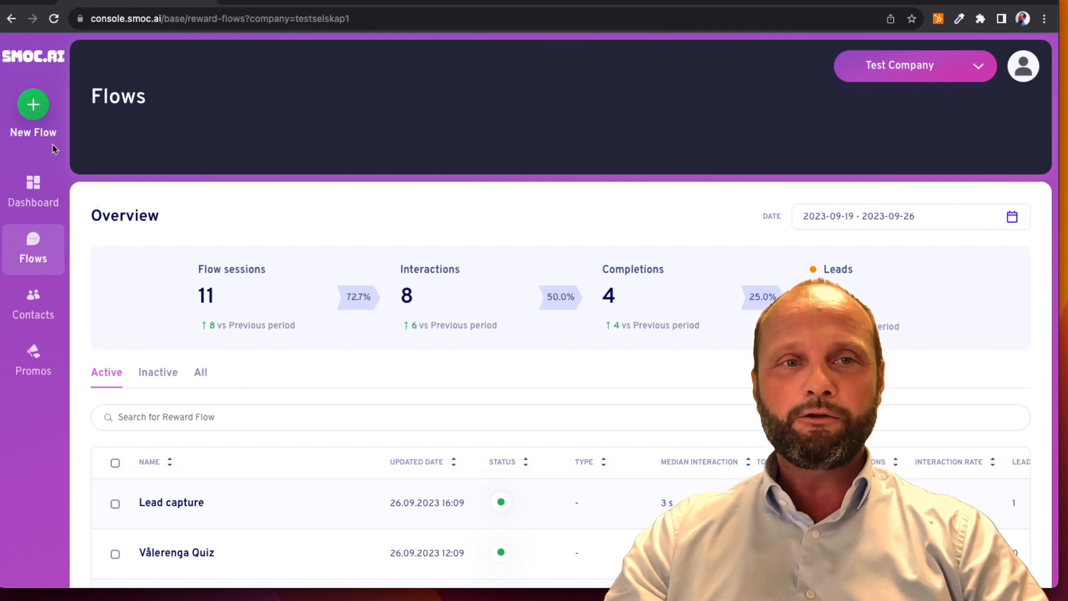
pyautogui.click(32, 103)
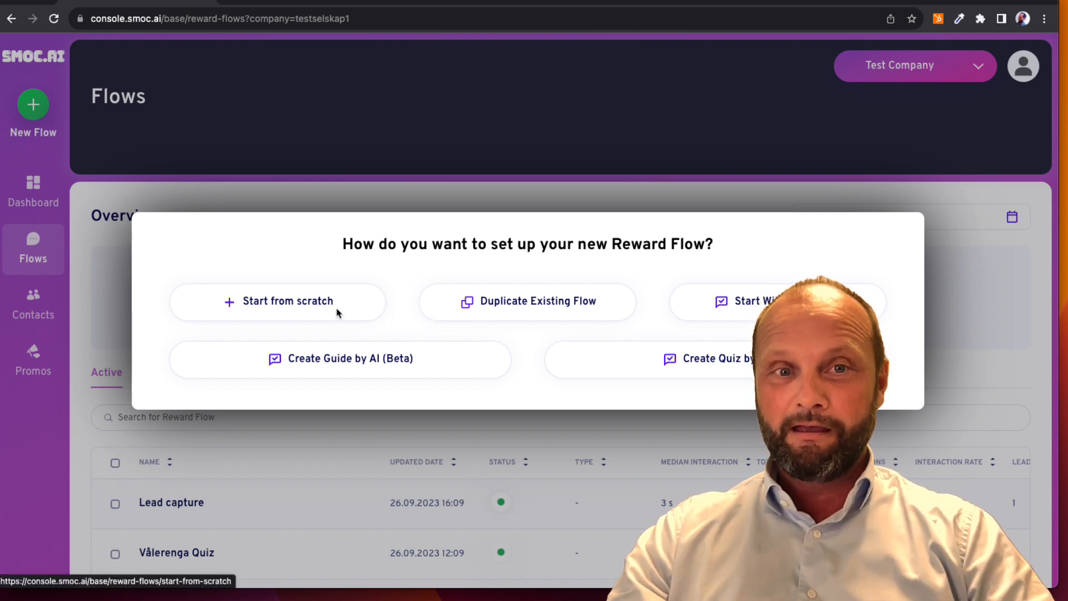
pyautogui.click(300, 309)
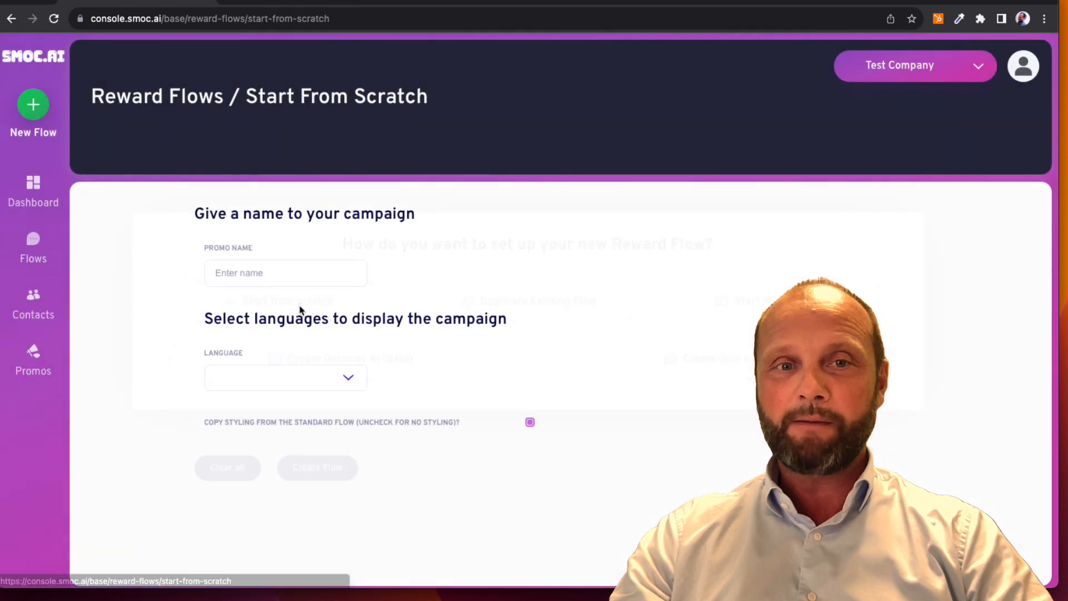
pyautogui.click(275, 272)
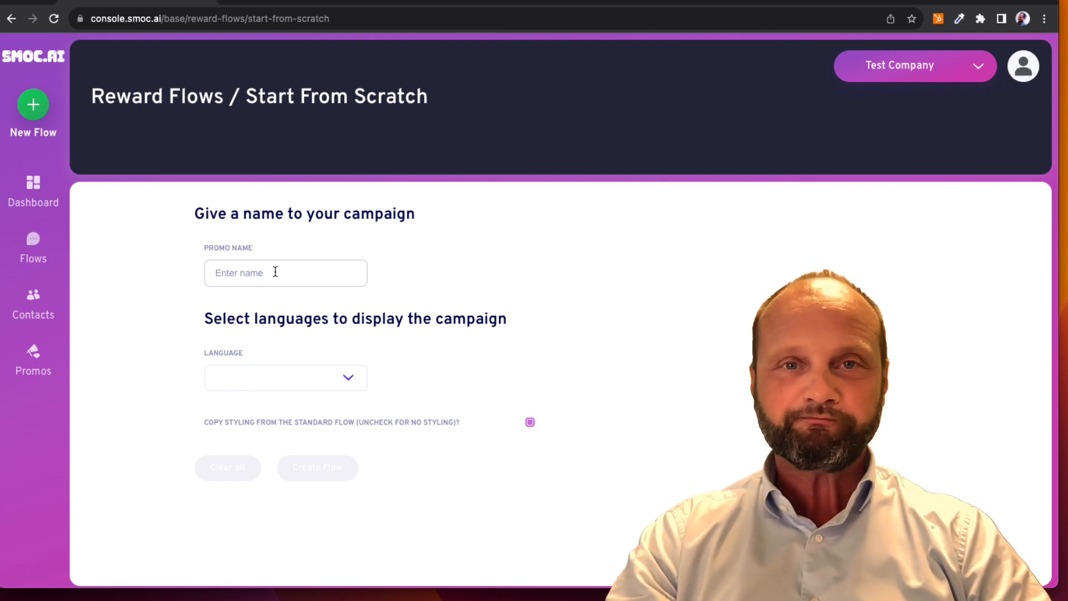
pyautogui.write('Tutorial')
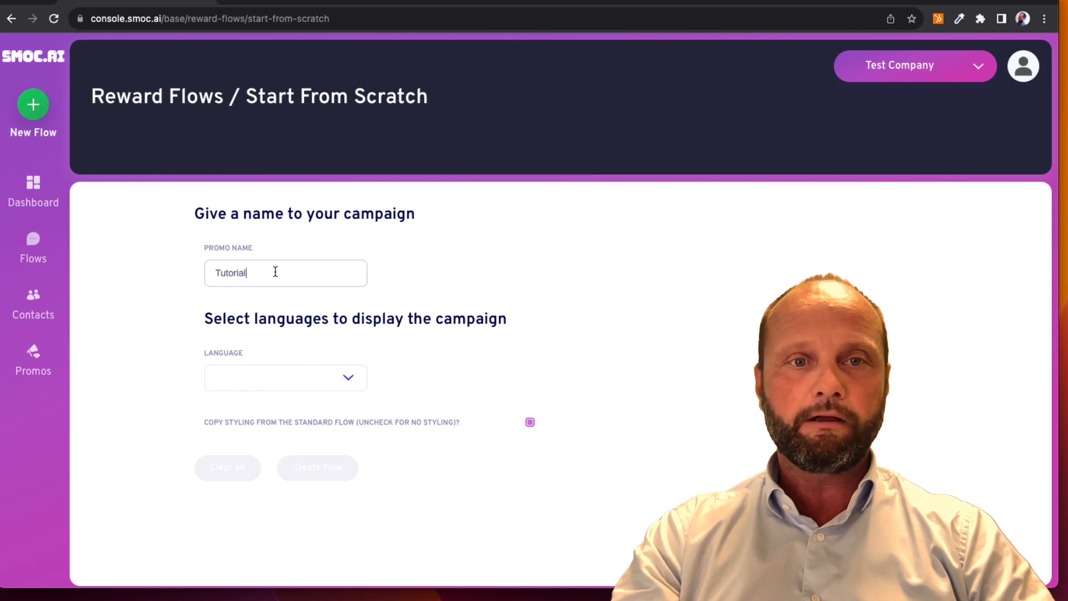
pyautogui.write('Test F')
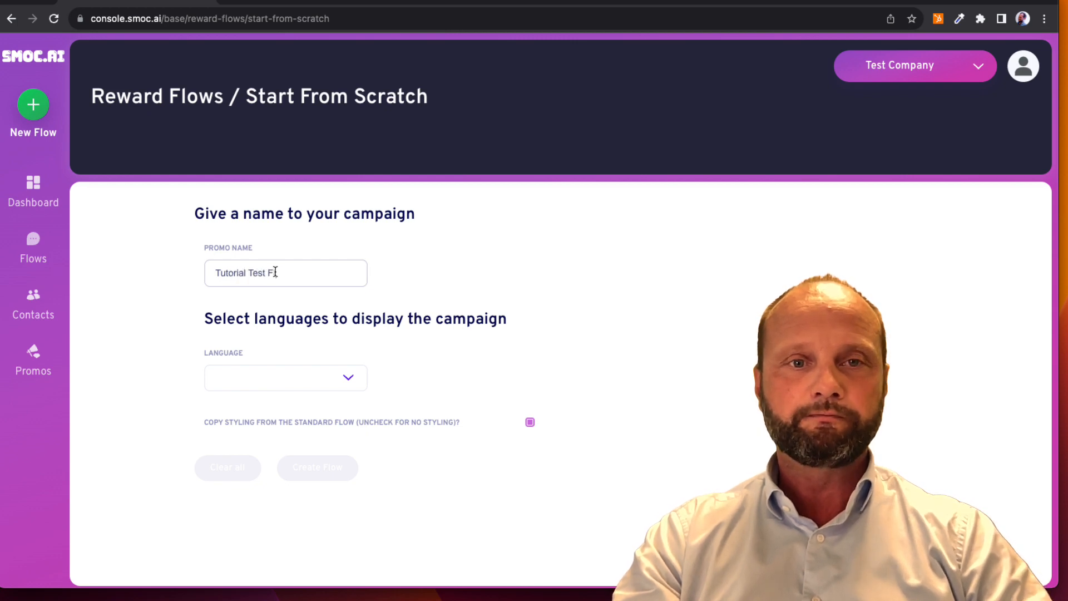
pyautogui.write('low')
pyautogui.click(292, 391)
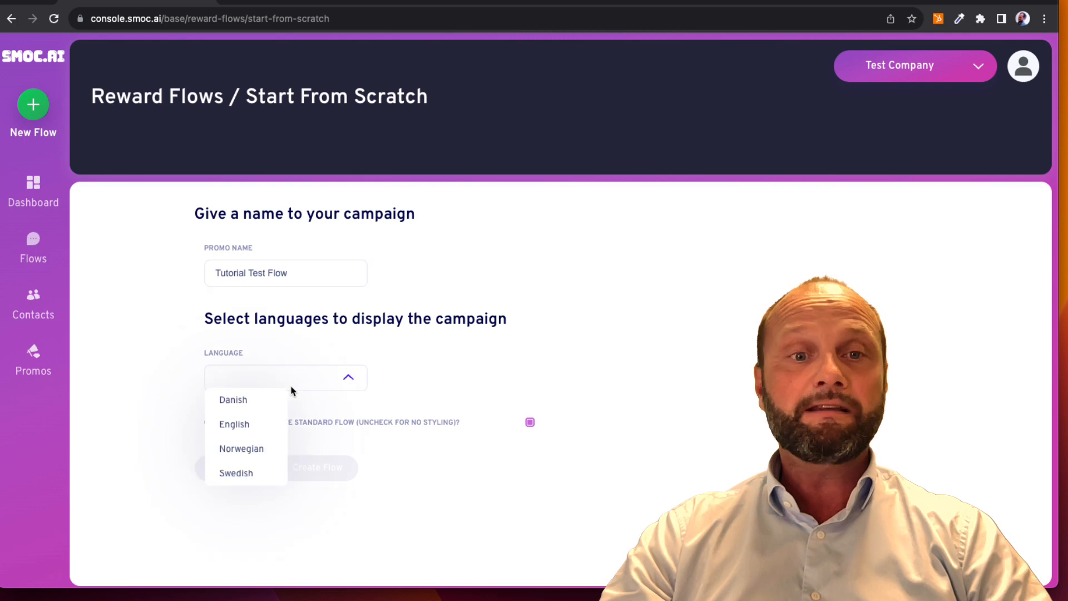
pyautogui.click(271, 427)
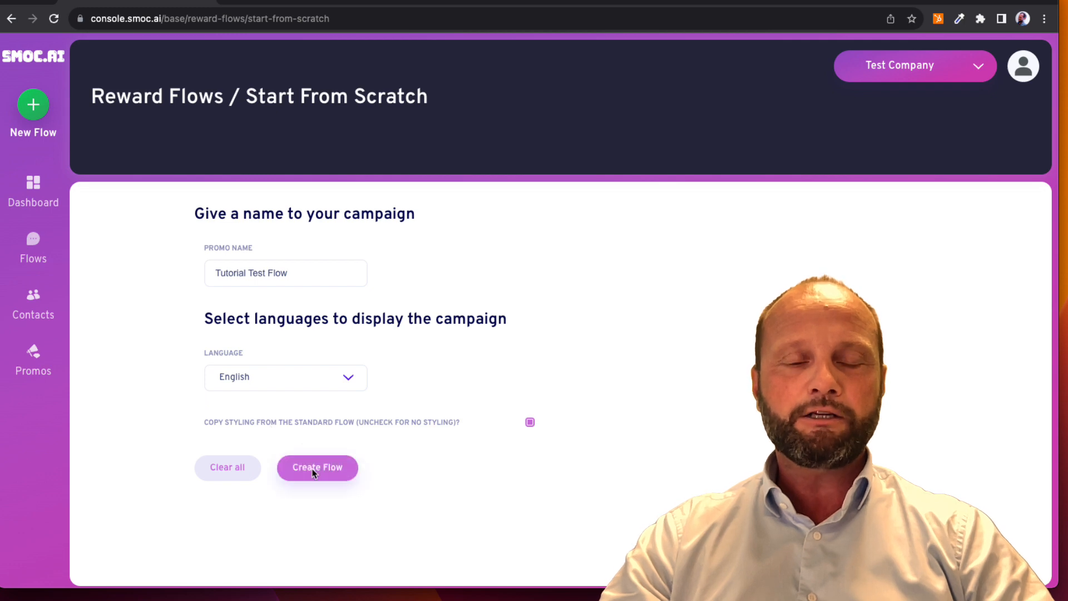
pyautogui.click(314, 470)
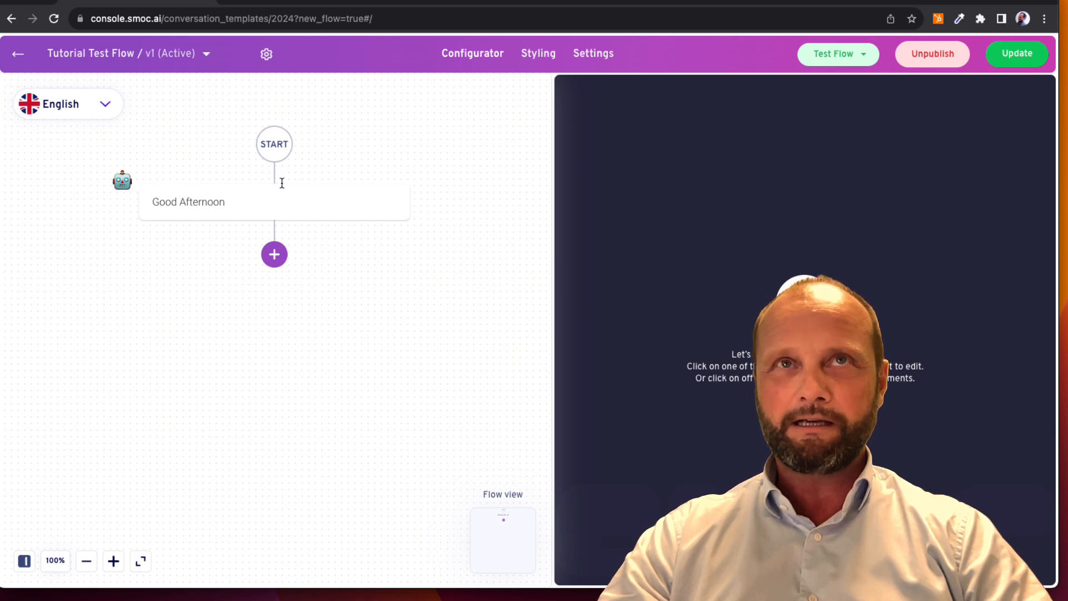
# Look over the flow's styling and general settings, and open the "Good Afternoon" greeting in the configurator
pyautogui.click(536, 56)
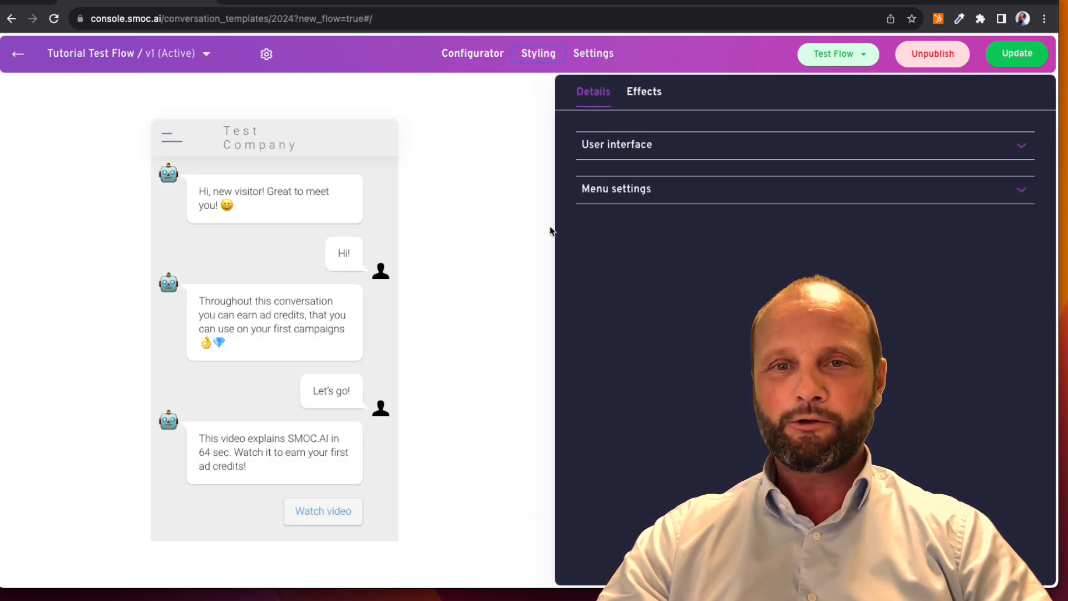
pyautogui.click(596, 51)
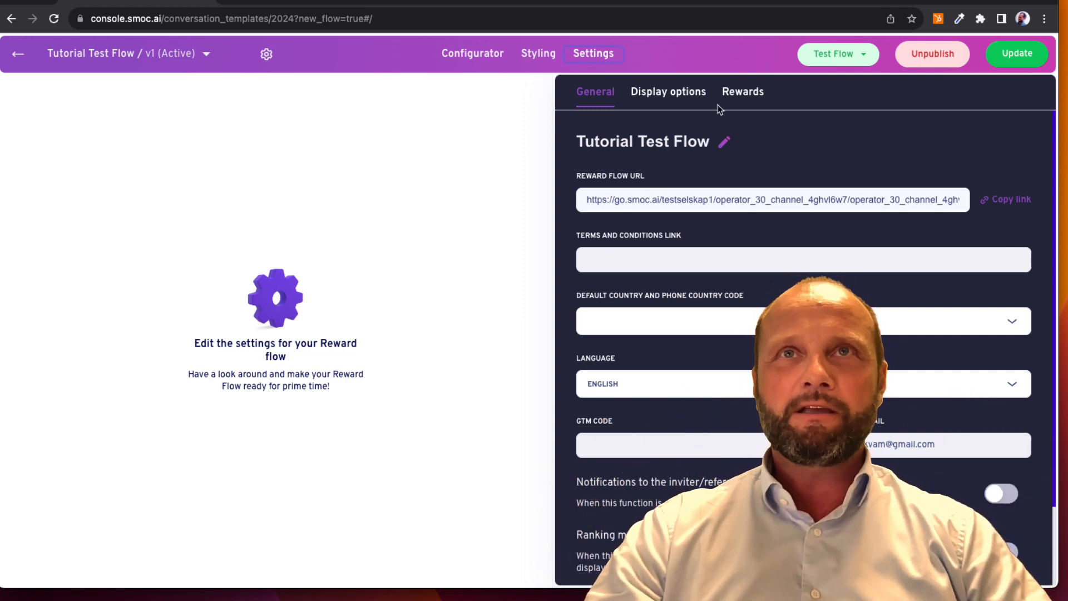
pyautogui.click(471, 53)
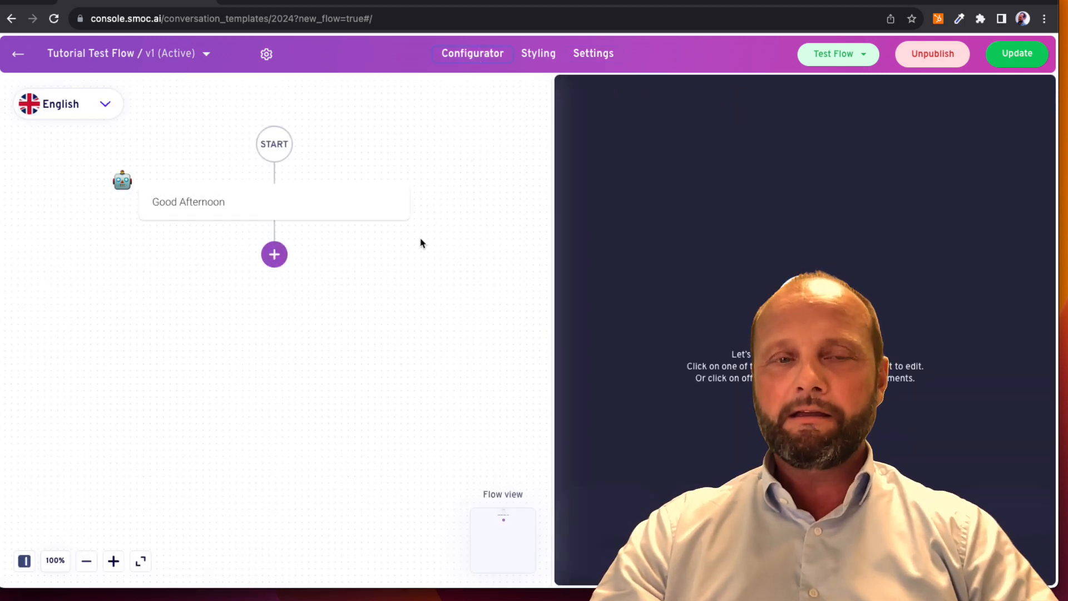
pyautogui.click(300, 207)
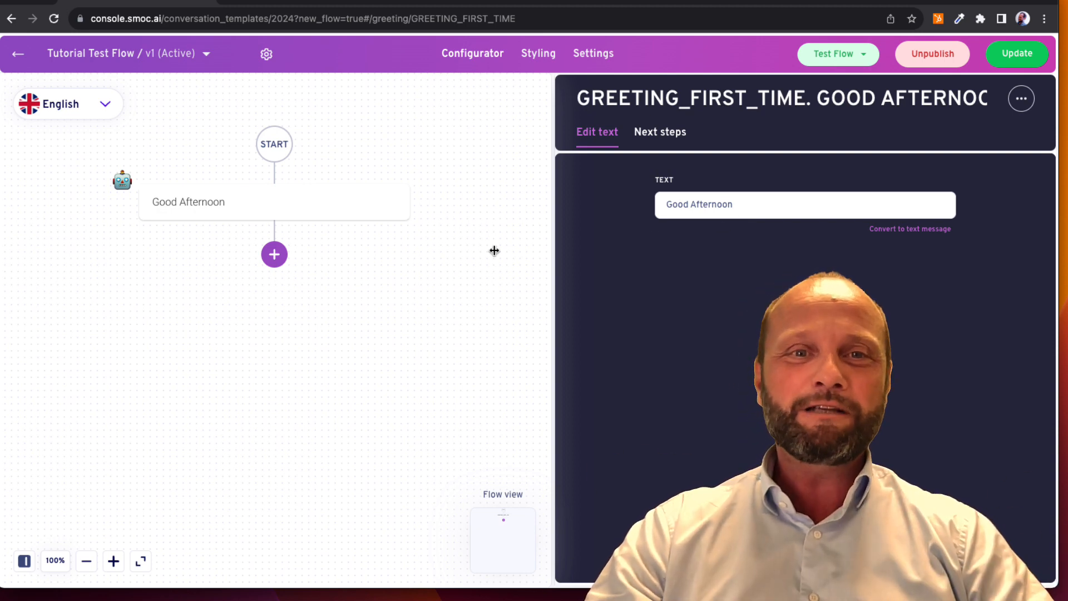
pyautogui.moveTo(384, 208)
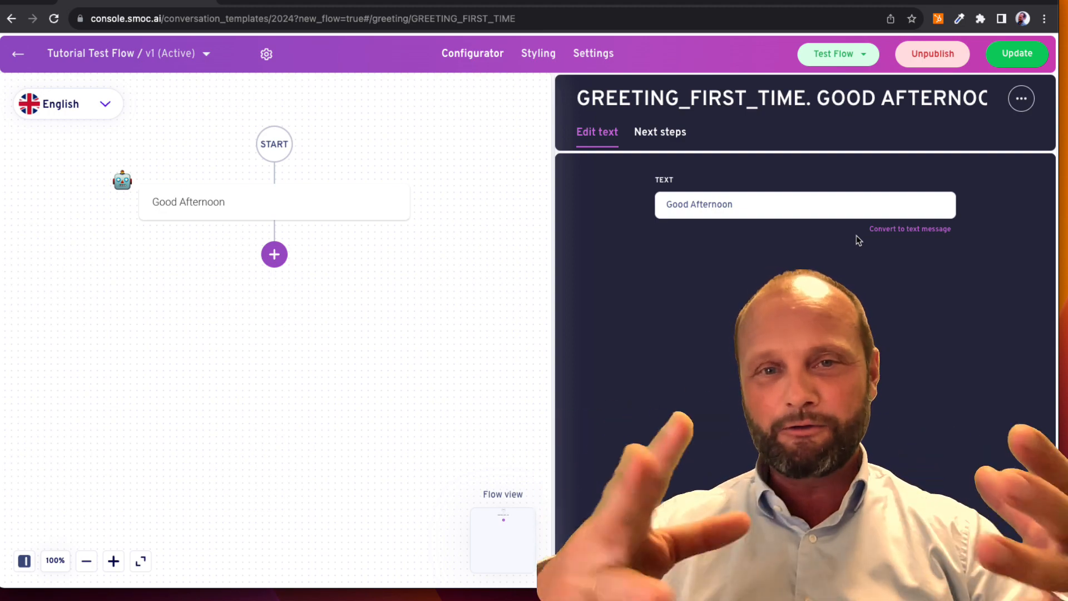
# Add a text element below the greeting with the message "Hope you are doing great!"
pyautogui.click(275, 256)
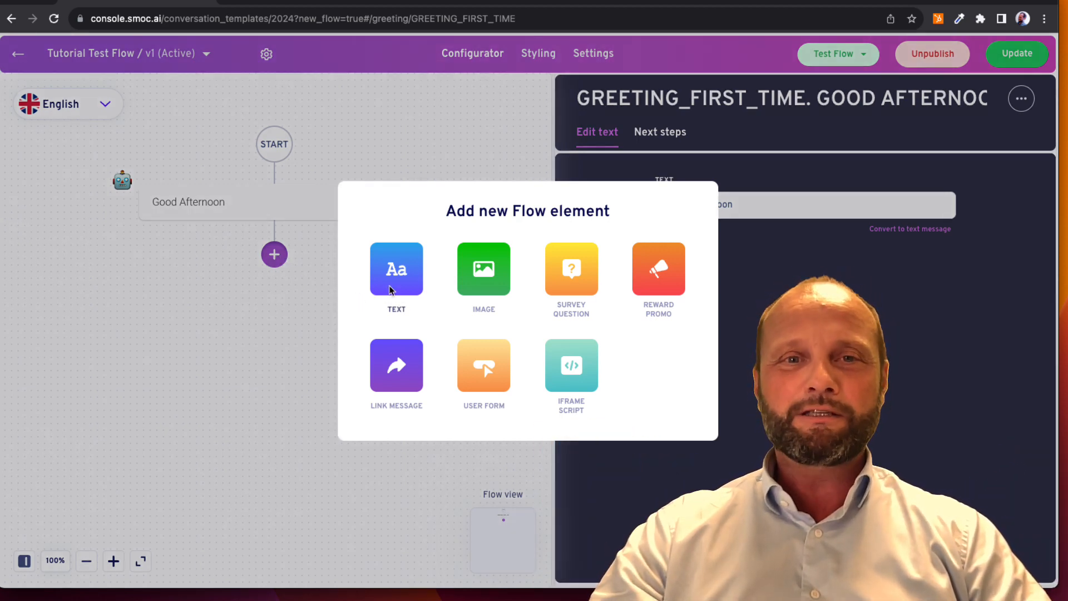
pyautogui.click(393, 280)
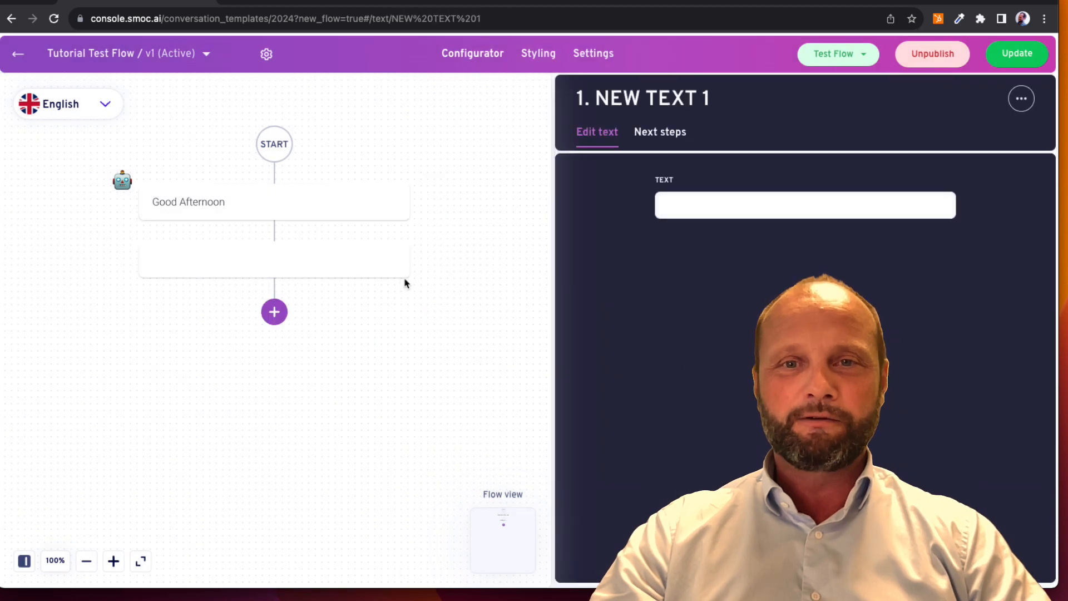
pyautogui.click(706, 204)
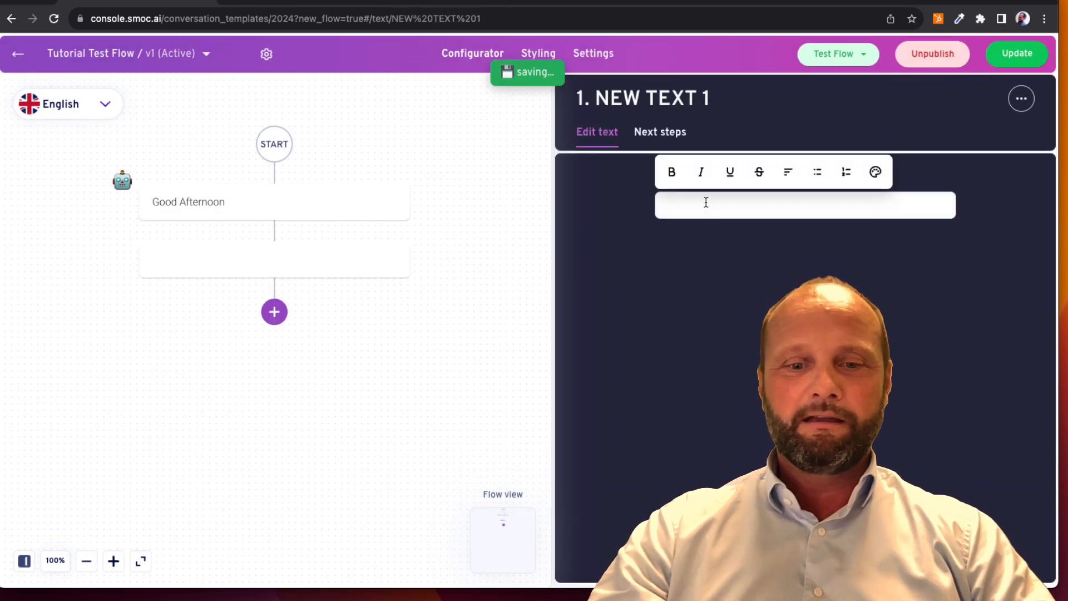
pyautogui.write('Hope y')
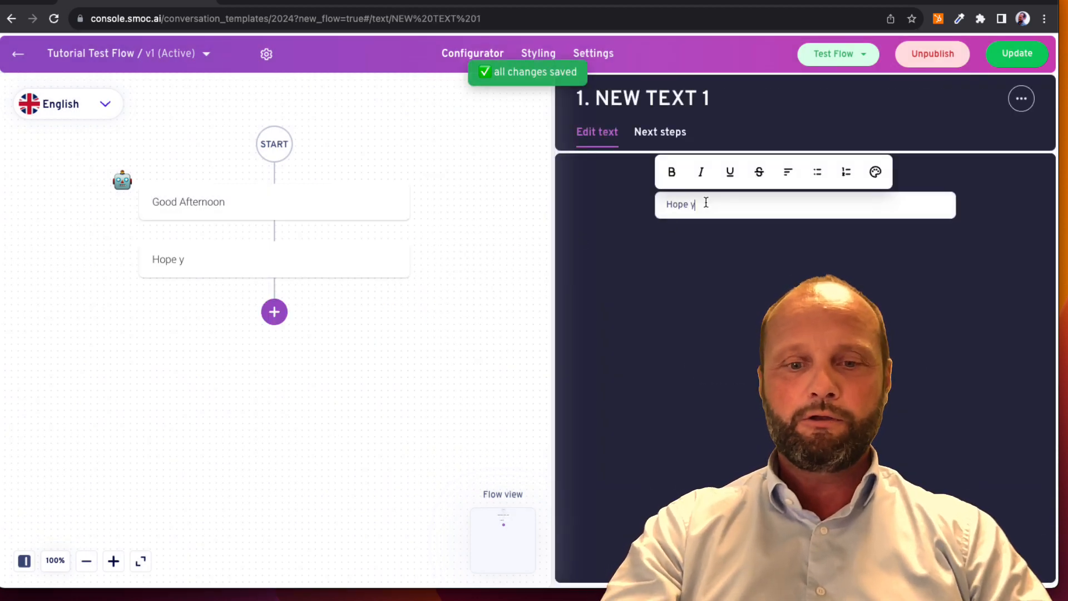
pyautogui.write('ou are doin')
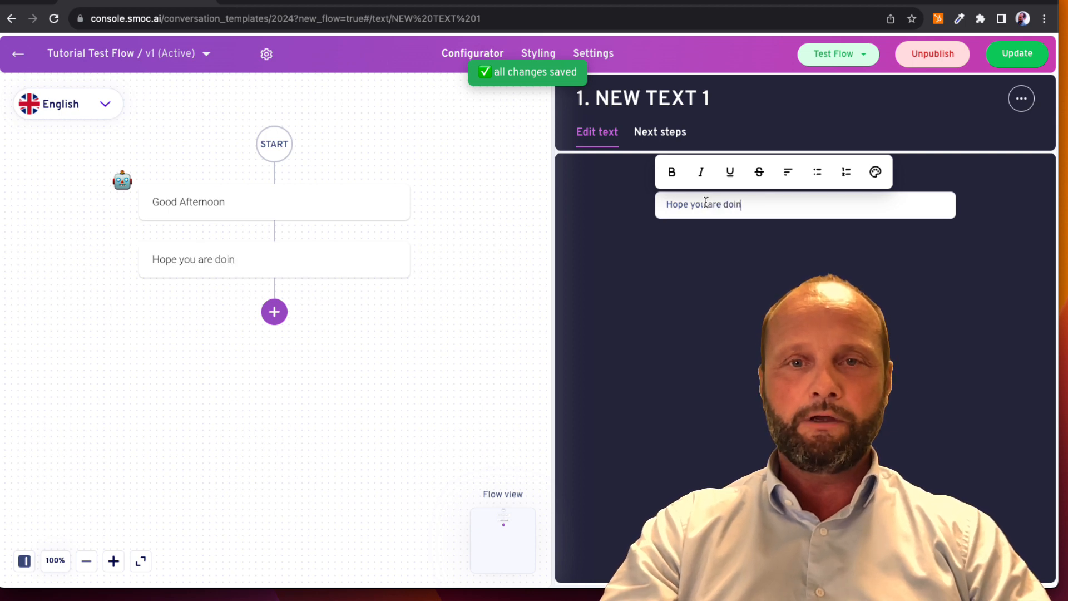
pyautogui.write('g great!')
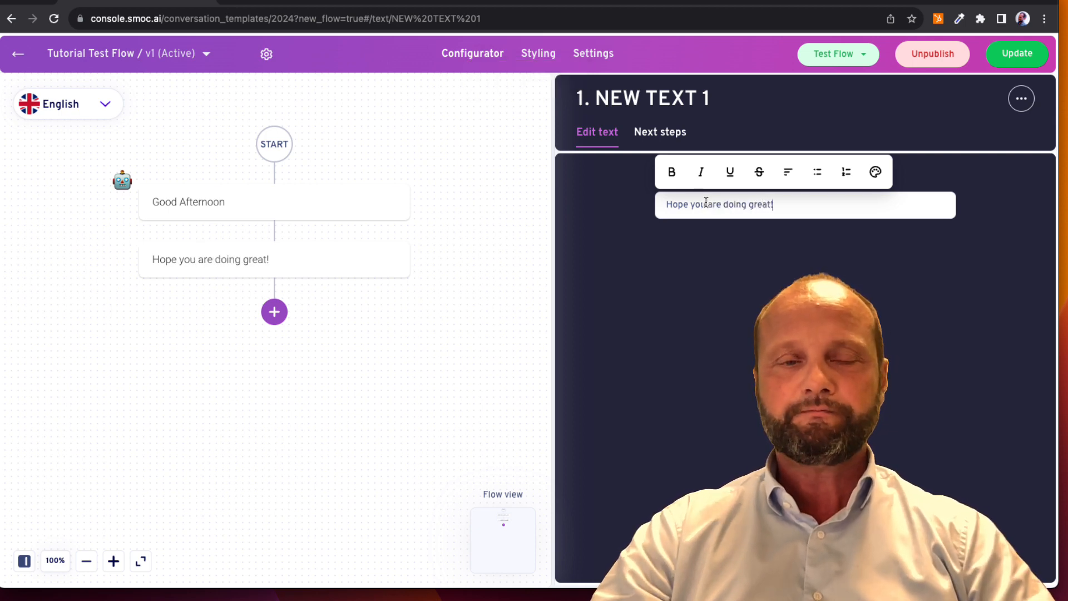
# Make the word "great" bold in the new text message
pyautogui.doubleClick(761, 204)
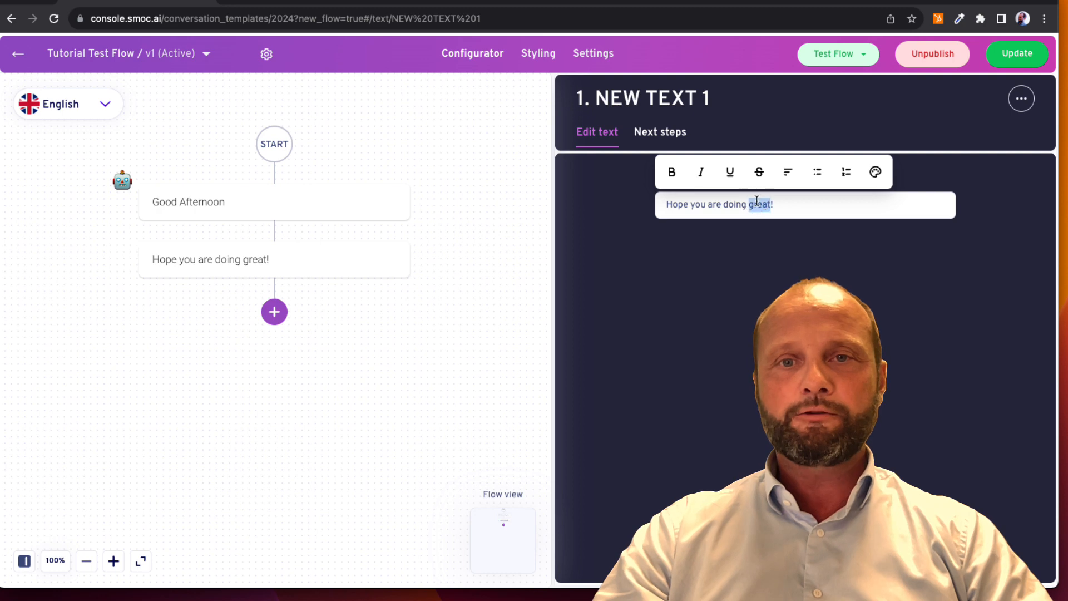
pyautogui.click(672, 172)
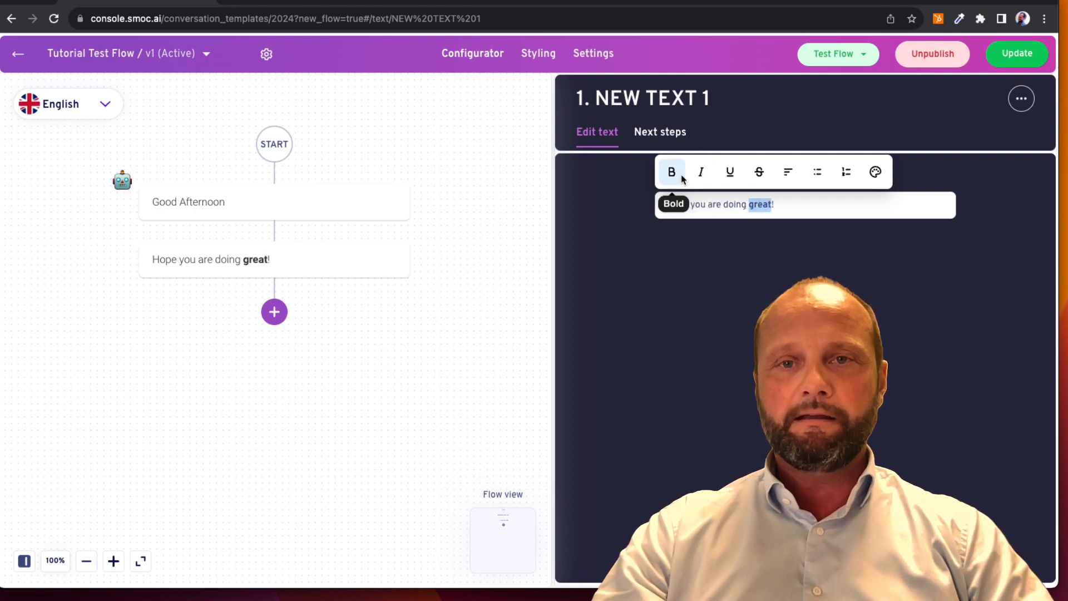
pyautogui.click(812, 212)
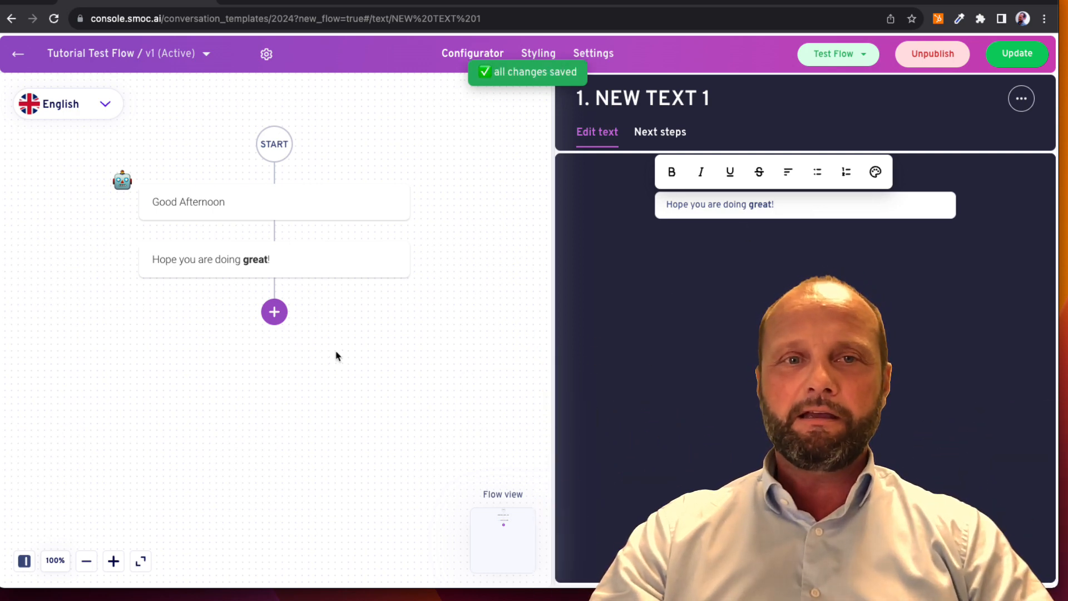
pyautogui.click(275, 313)
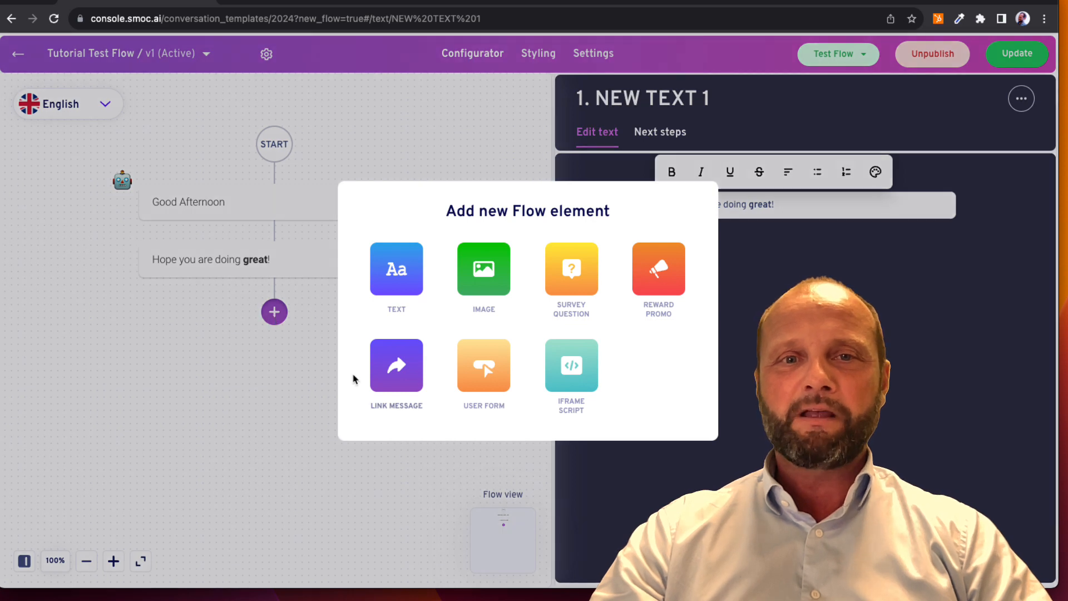
pyautogui.click(397, 367)
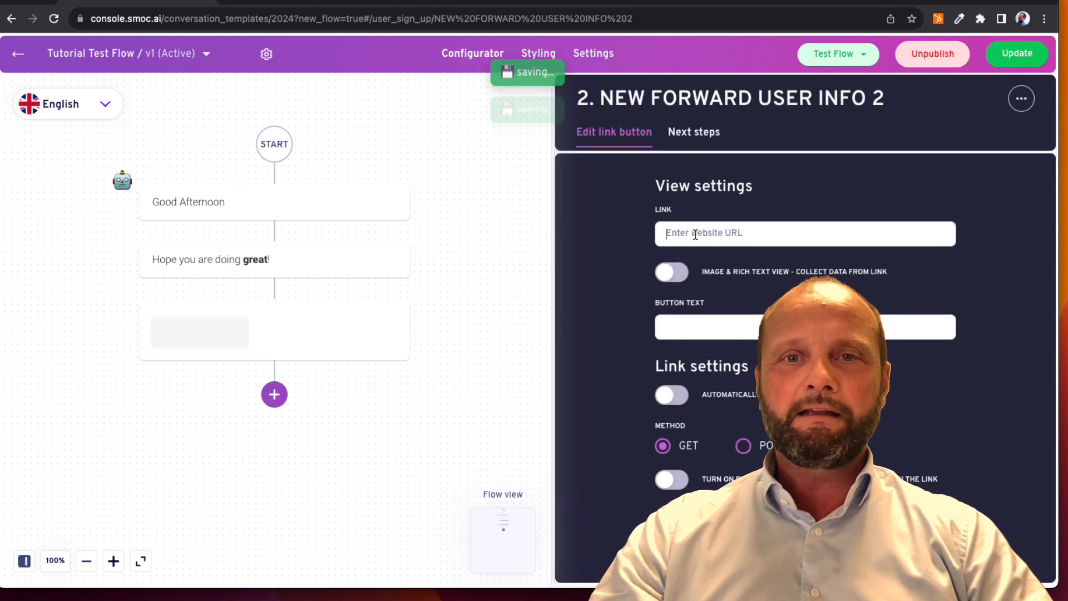
pyautogui.write('www')
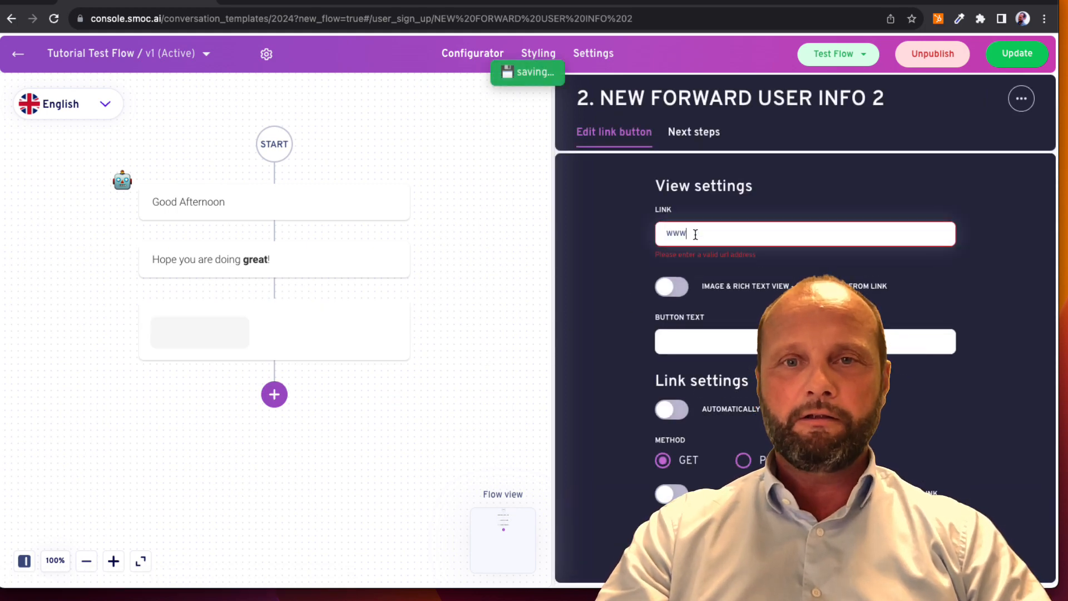
pyautogui.write('.')
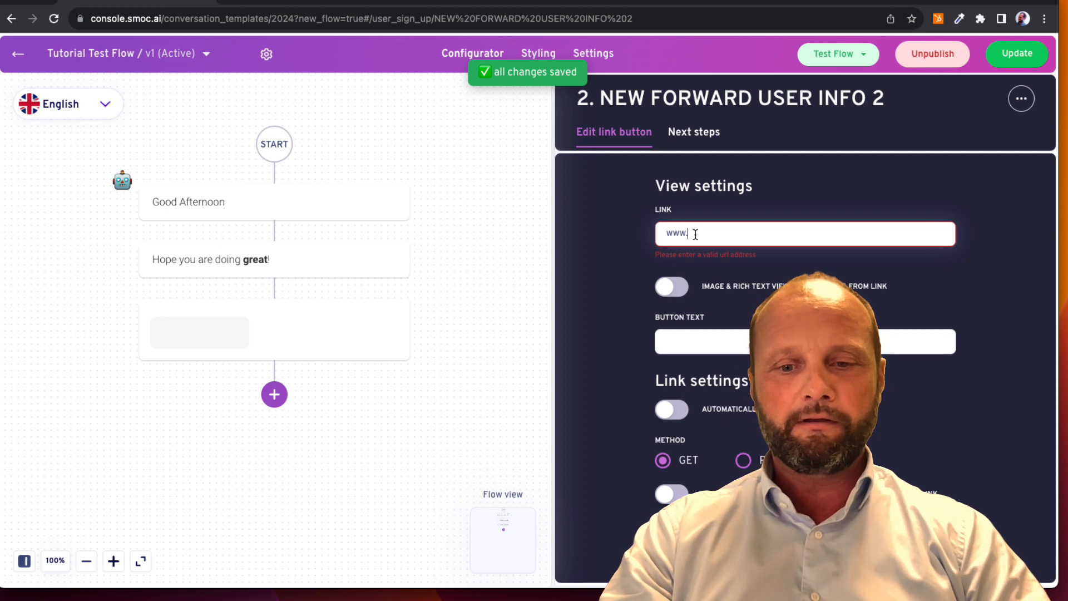
pyautogui.write('wikipedia')
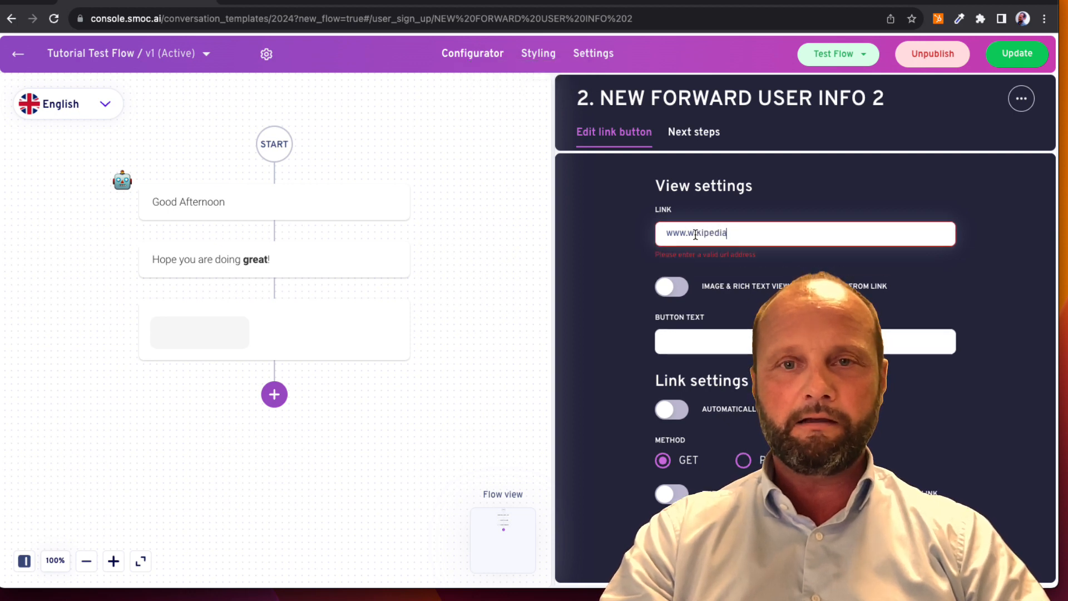
pyautogui.write('.org')
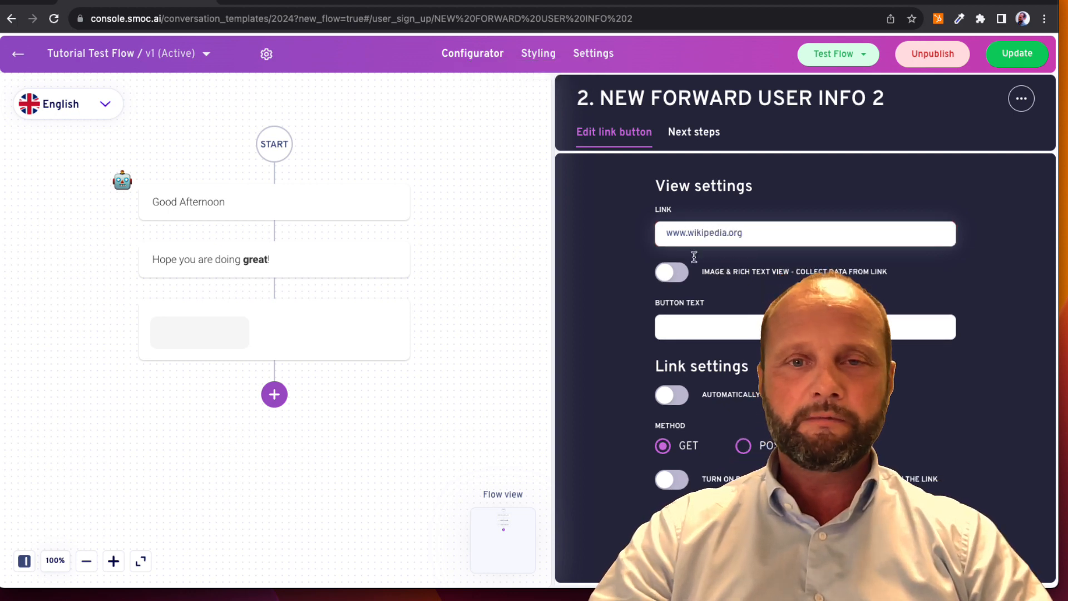
# Set the link message's button text to "Wikipedia" and turn on its image and rich text view
pyautogui.click(685, 325)
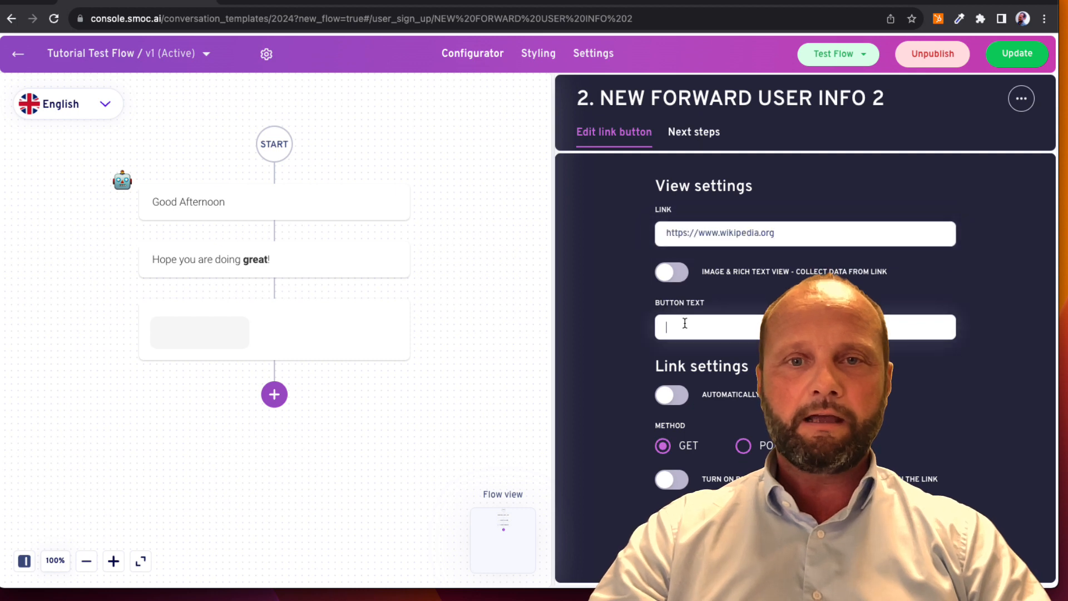
pyautogui.write('Wikiperdo')
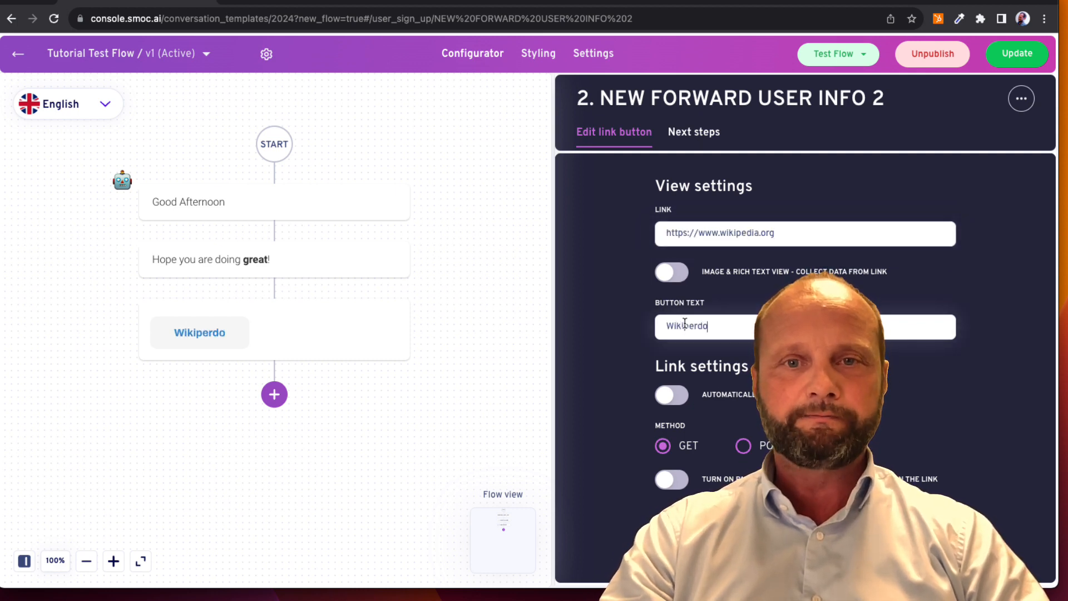
pyautogui.press('BackSpace')
pyautogui.press('BackSpace')
pyautogui.press('BackSpace')
pyautogui.write('dia')
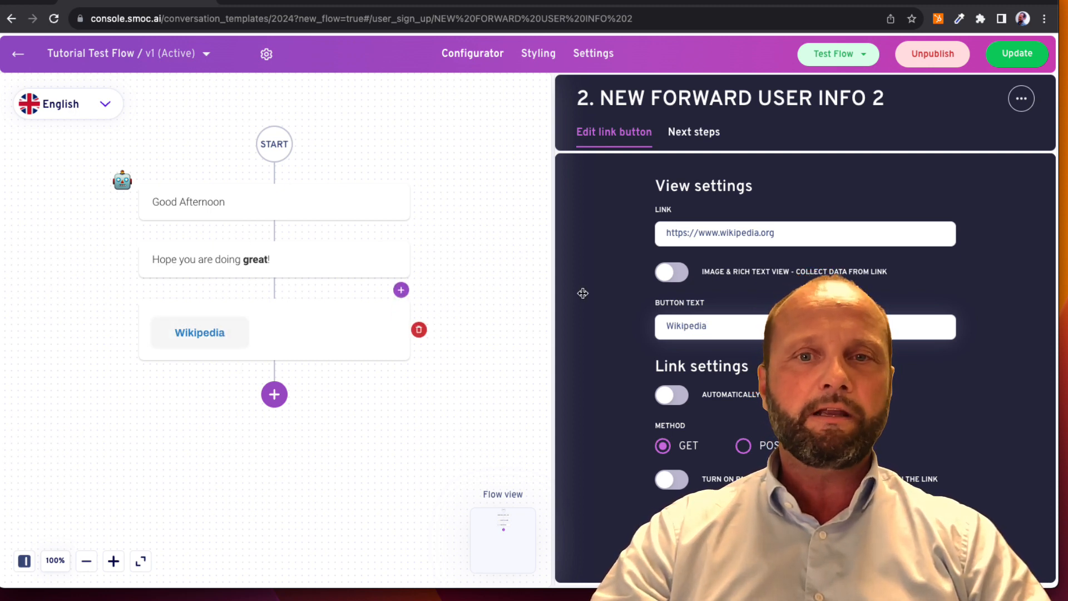
pyautogui.click(672, 273)
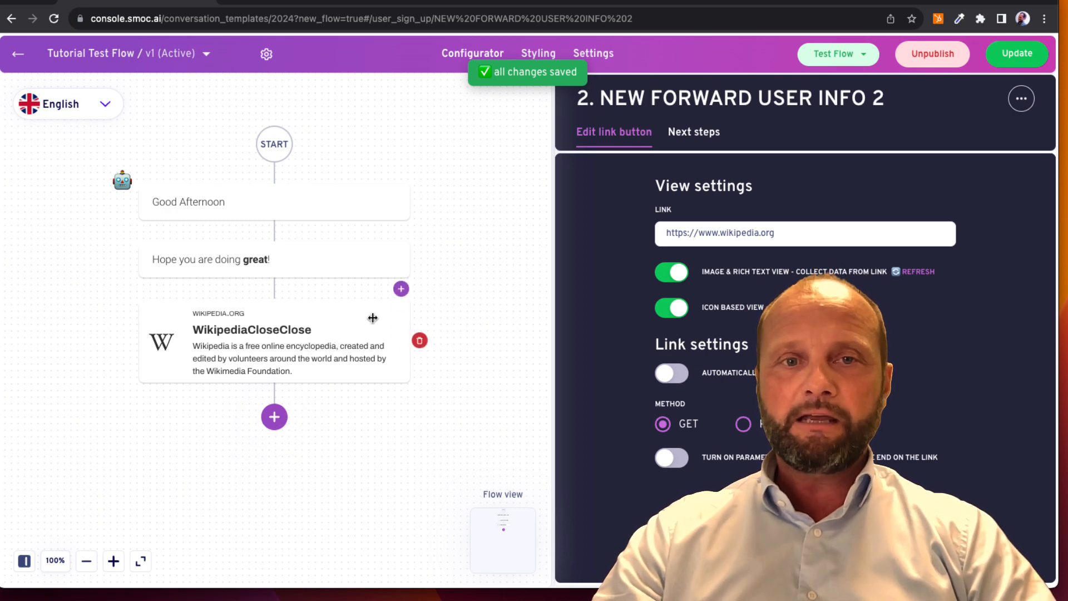
# Insert a survey question element between the "Hope you are doing great!" message and the Wikipedia link message
pyautogui.click(401, 290)
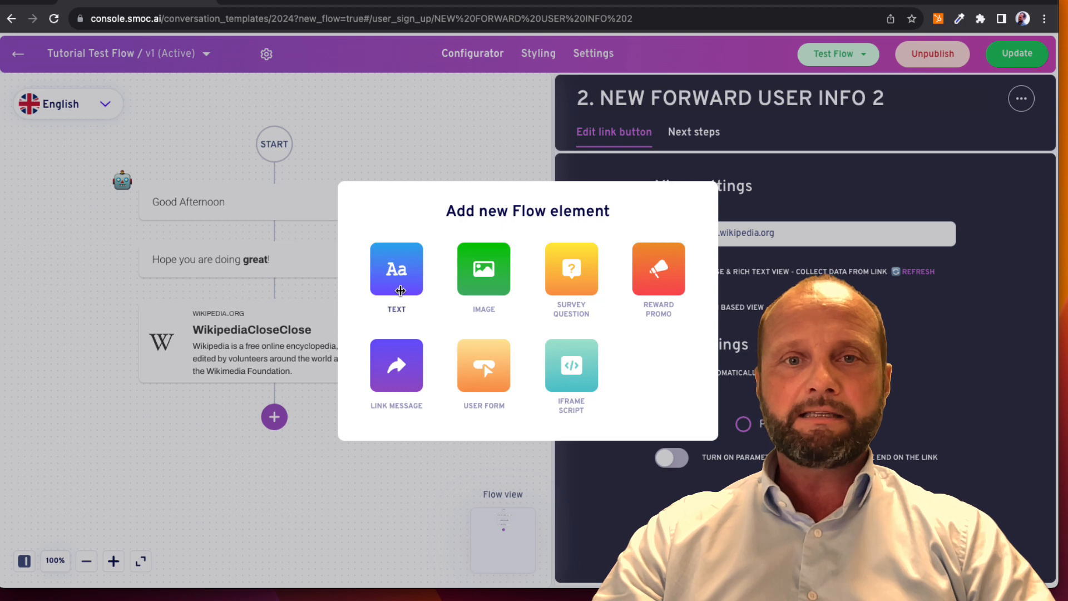
pyautogui.click(568, 278)
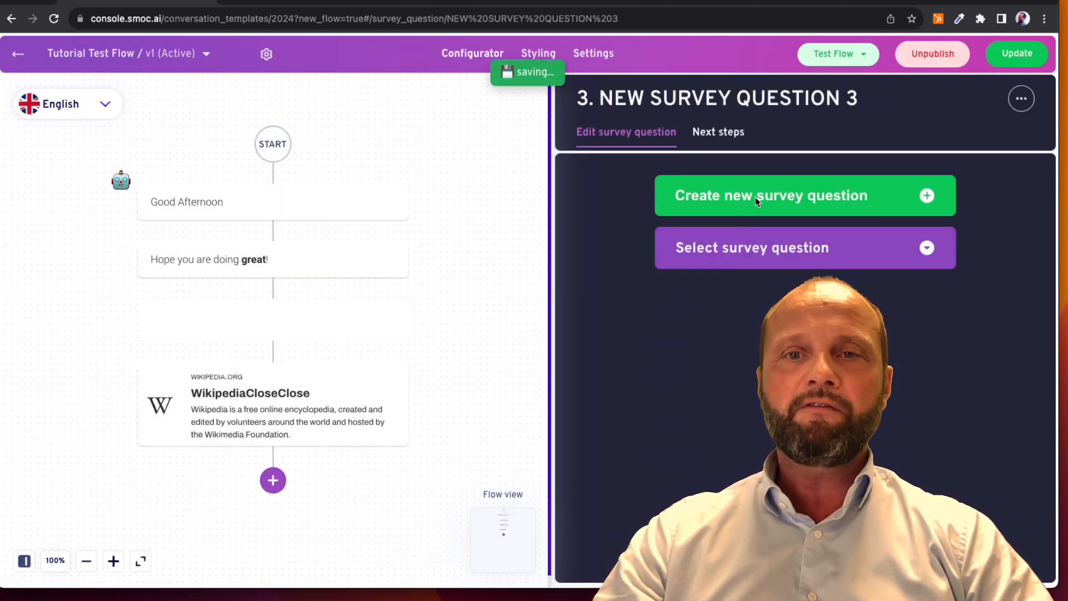
pyautogui.click(759, 199)
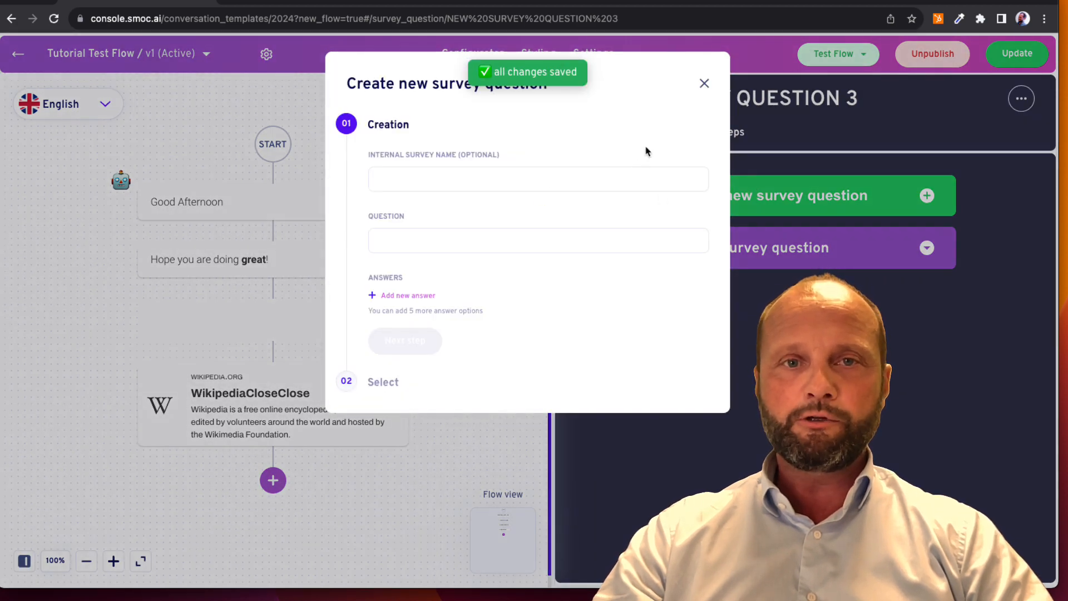
pyautogui.click(705, 84)
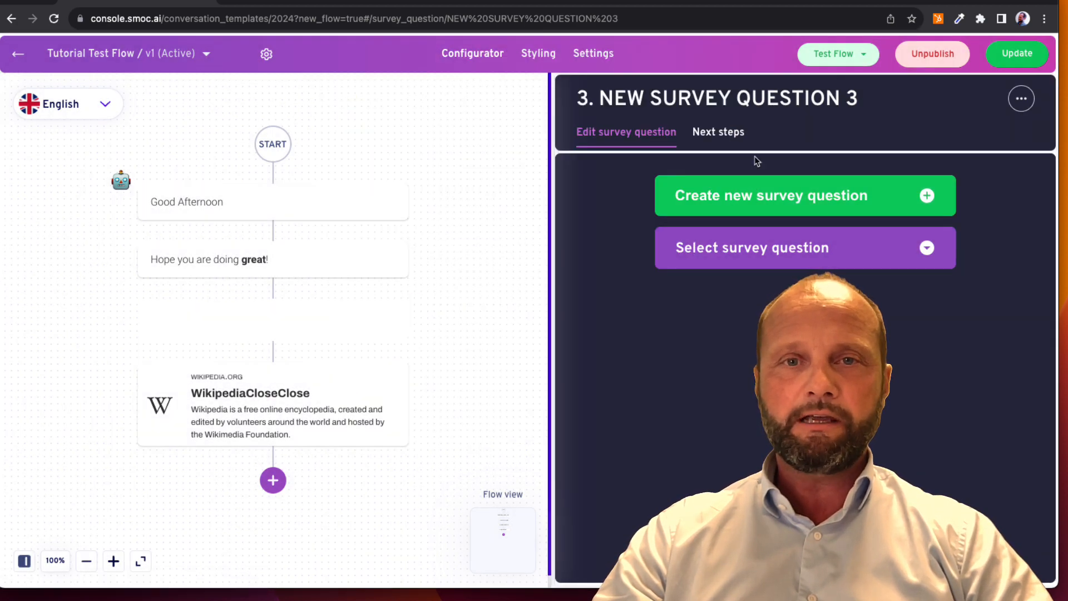
# Create a Basic survey question "Are you happy?" with the answers "Yes" and "Maybe not!" for the new element
pyautogui.click(755, 194)
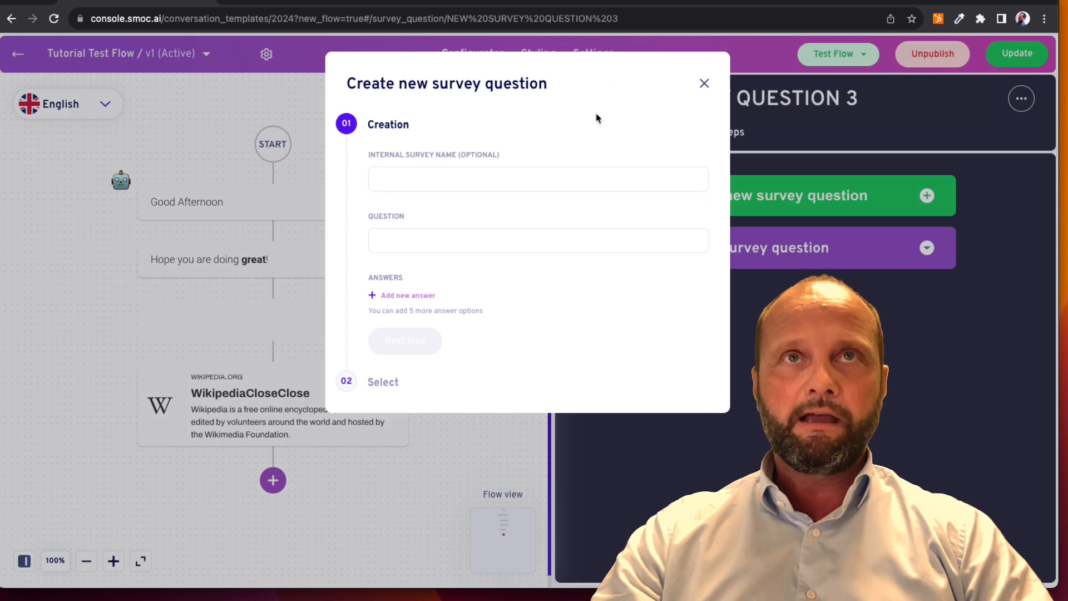
pyautogui.click(512, 243)
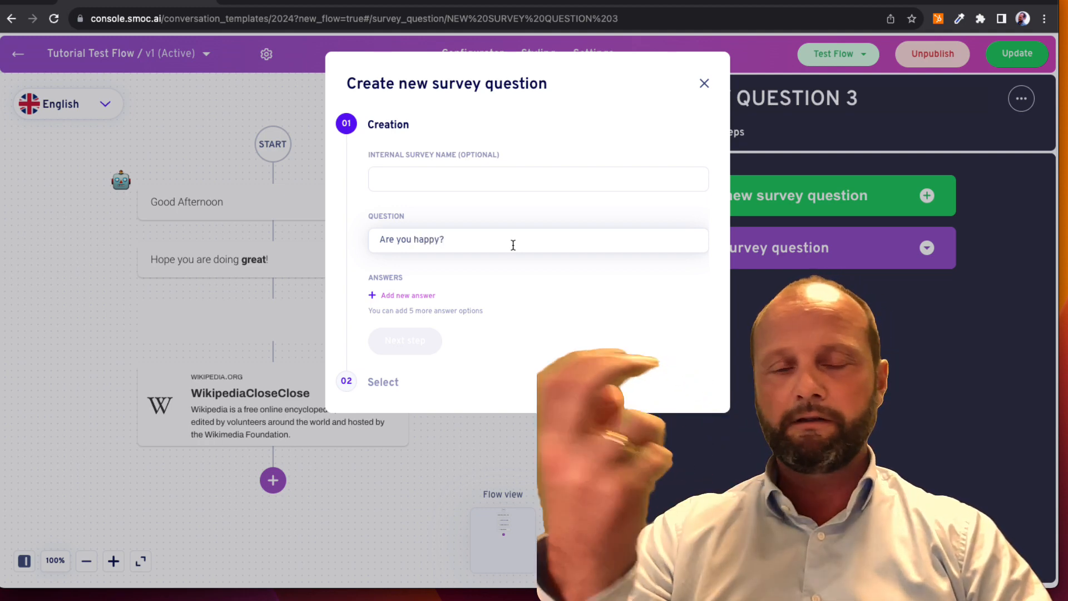
pyautogui.click(431, 299)
pyautogui.write('Yes')
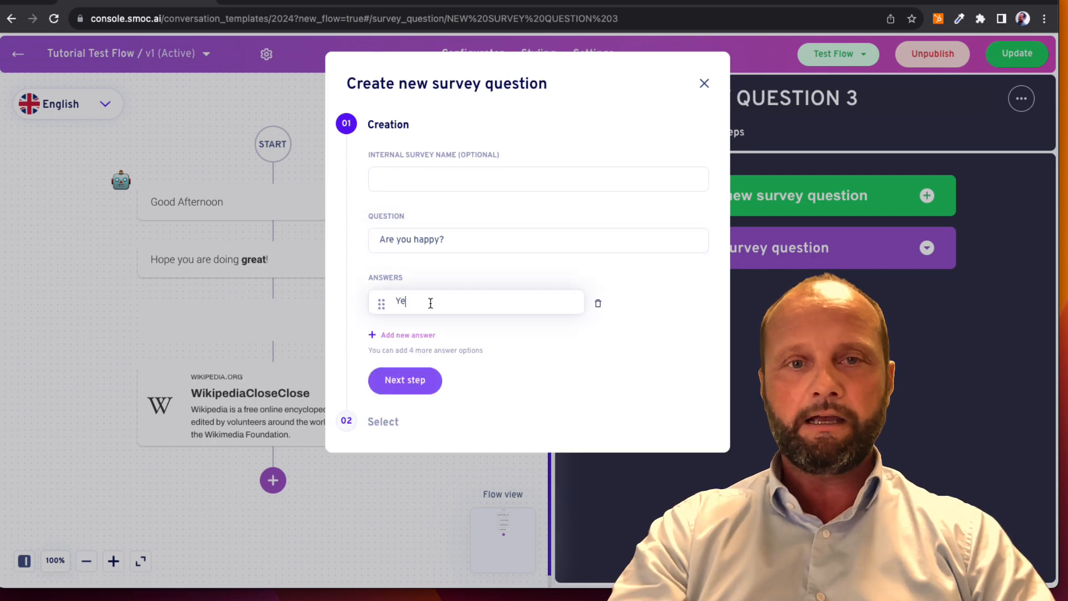
pyautogui.click(423, 334)
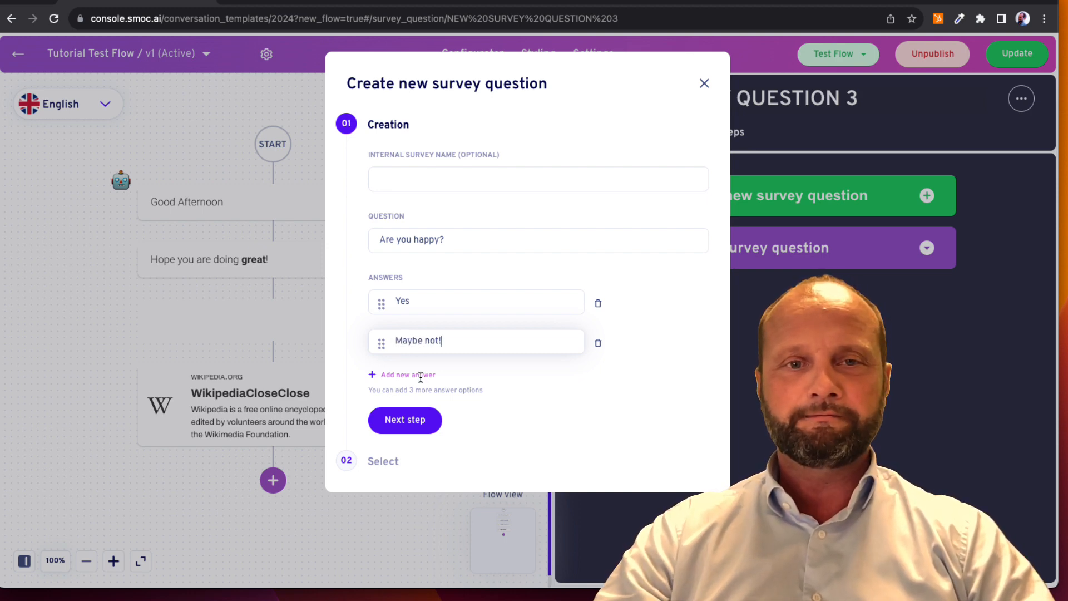
pyautogui.click(407, 422)
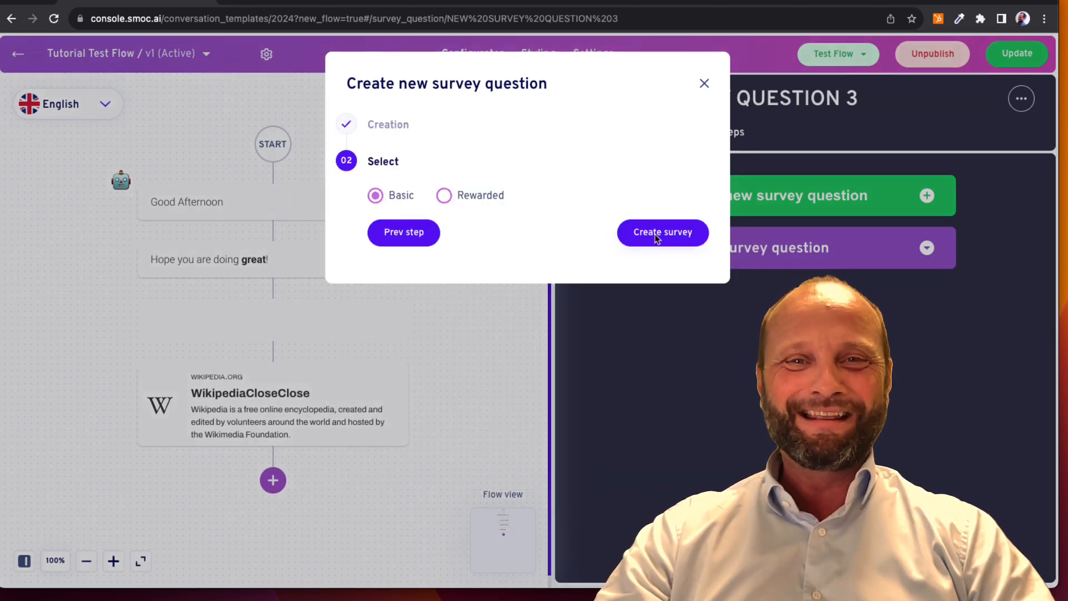
pyautogui.click(657, 237)
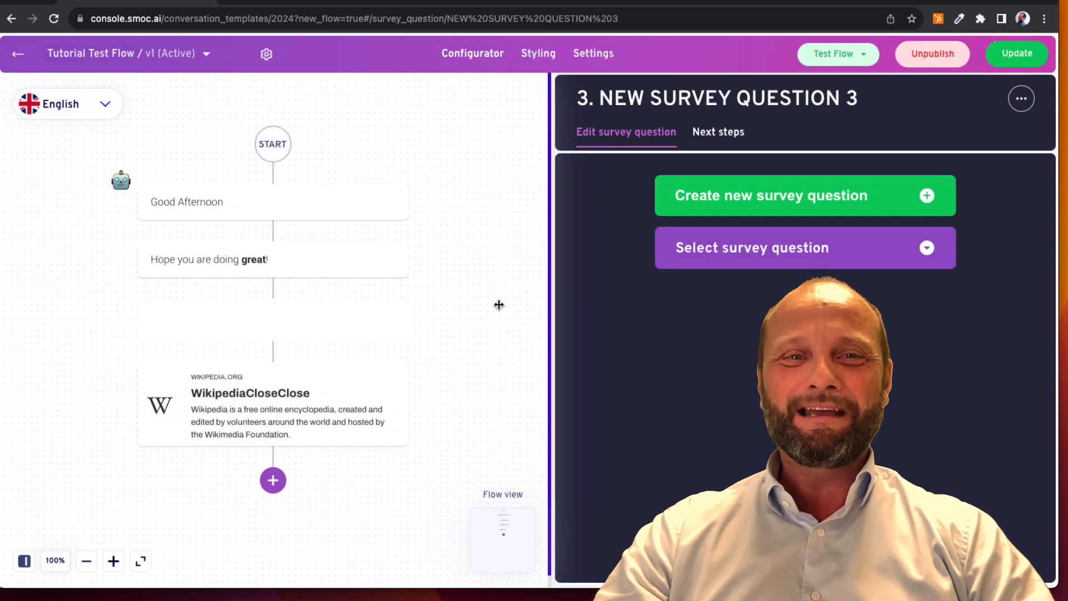
pyautogui.moveTo(402, 327)
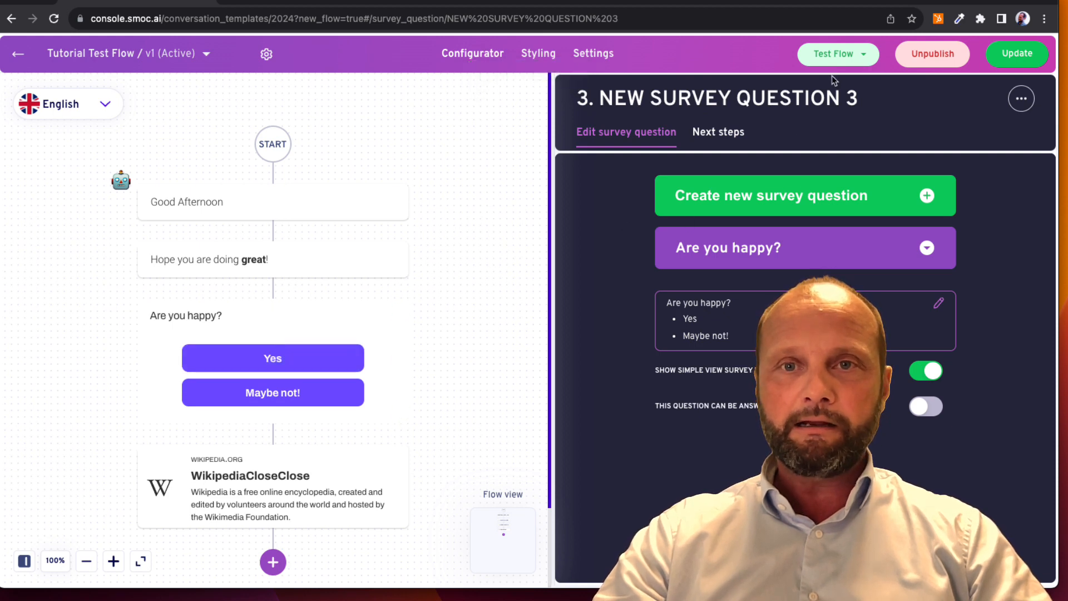
# Test the main flow in a new tab, answering "Yes" and following the Wikipedia link, and return to the editor
pyautogui.click(845, 58)
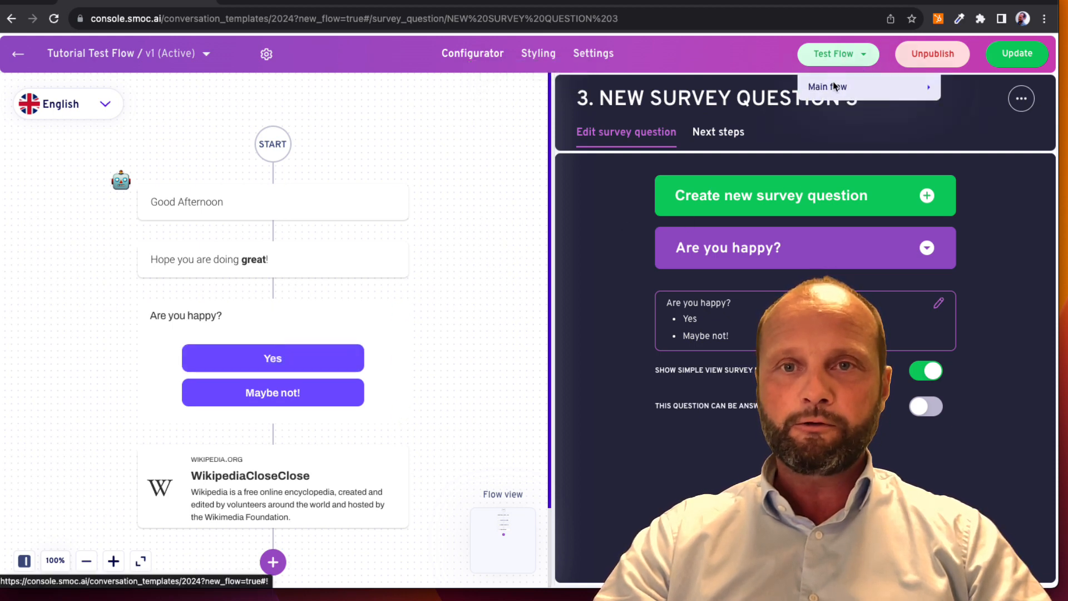
pyautogui.moveTo(834, 86)
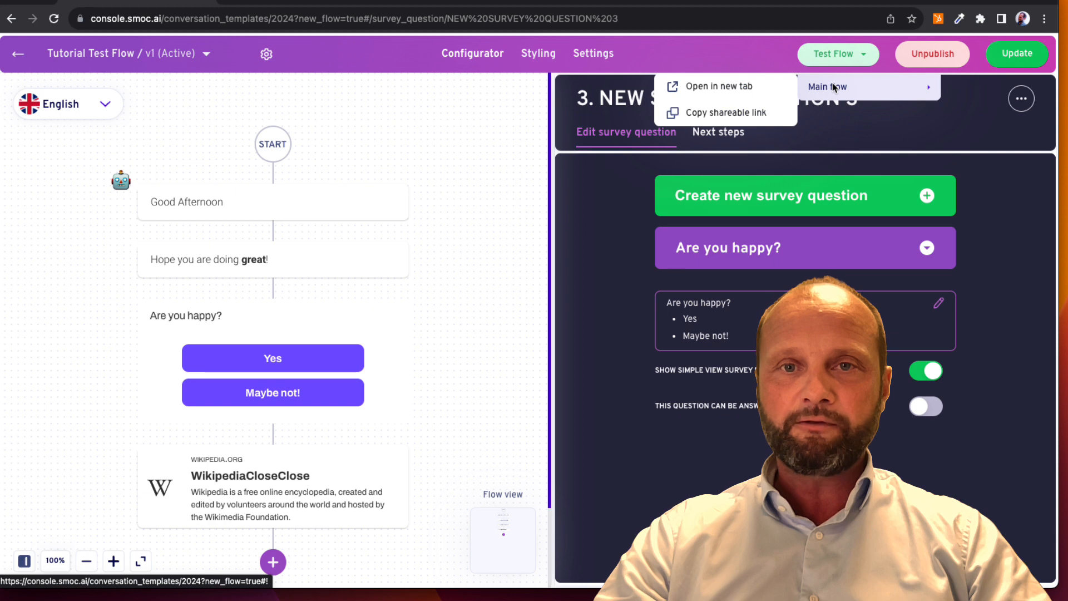
pyautogui.click(780, 93)
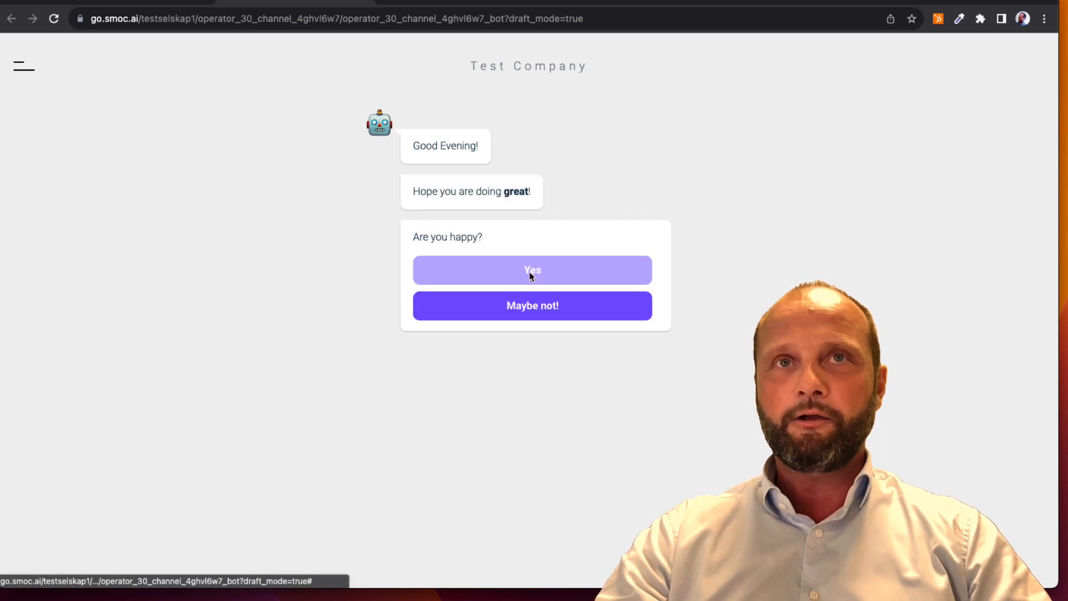
pyautogui.click(529, 270)
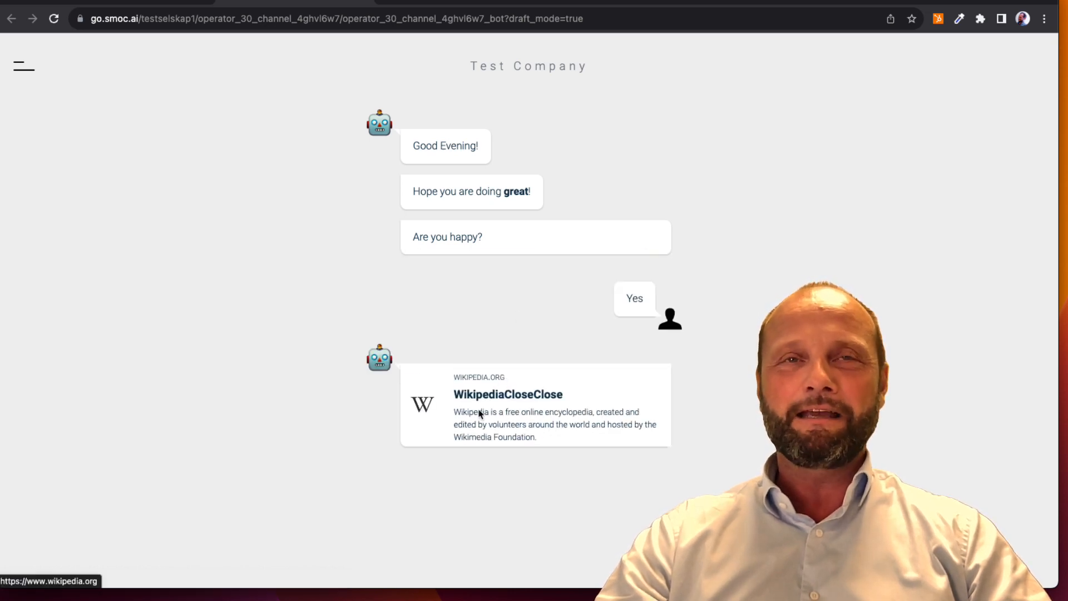
pyautogui.click(481, 407)
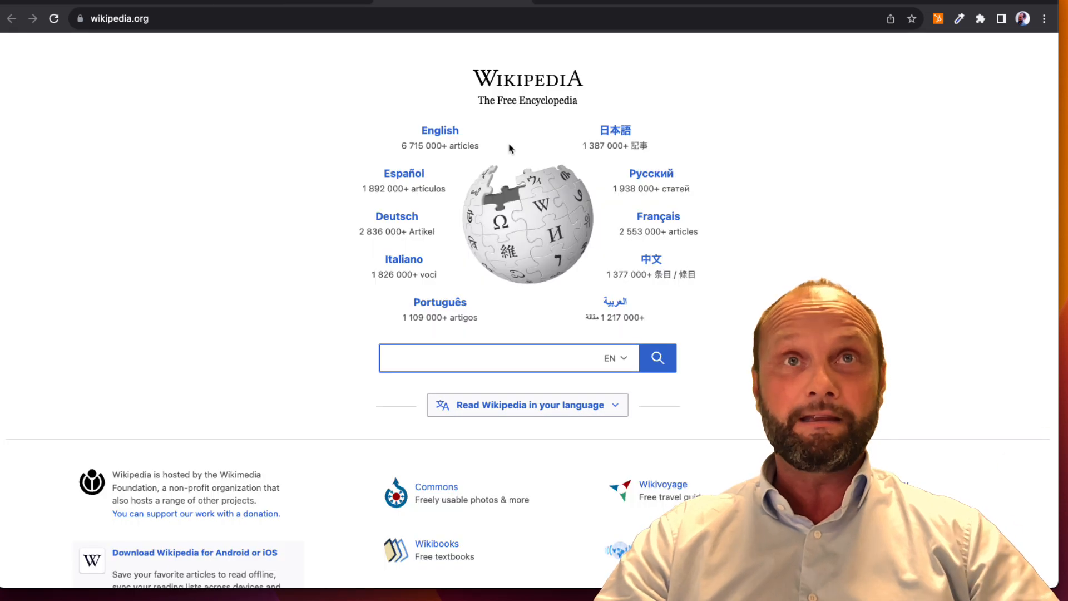
pyautogui.click(525, 5)
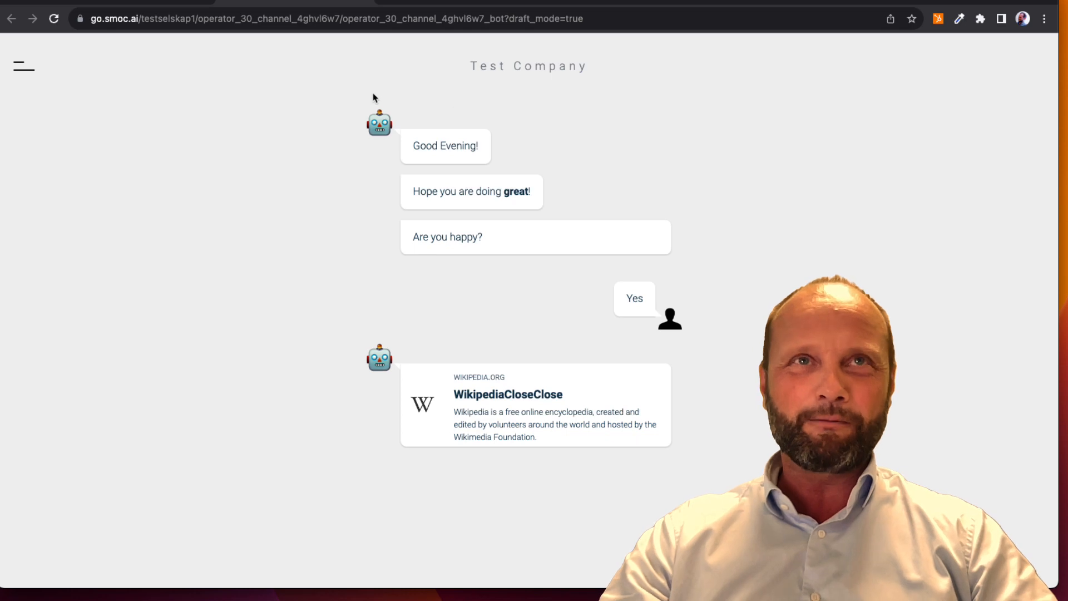
pyautogui.click(153, 8)
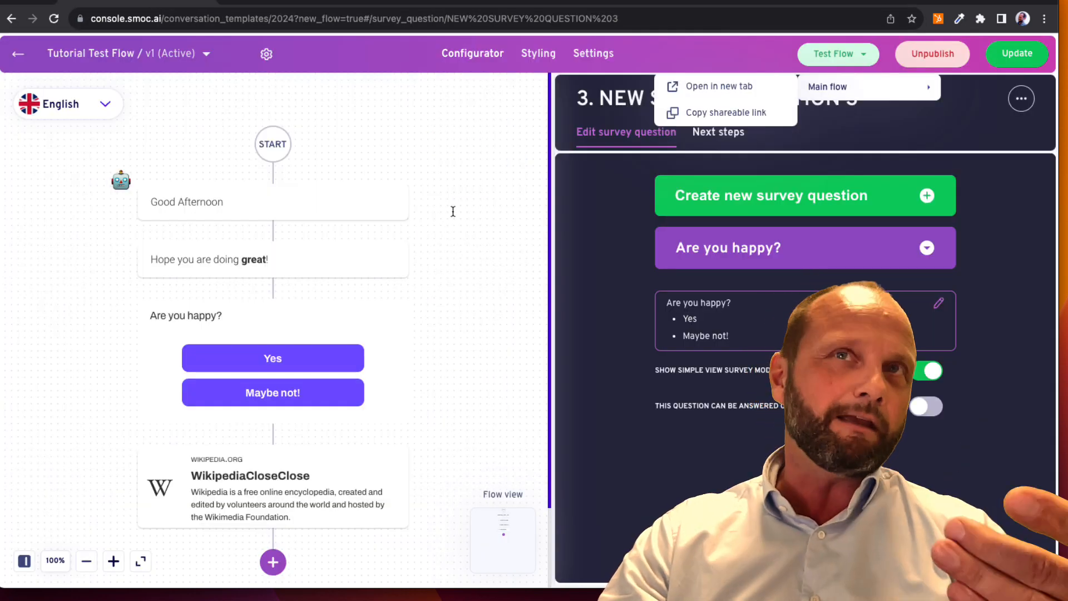
pyautogui.click(756, 145)
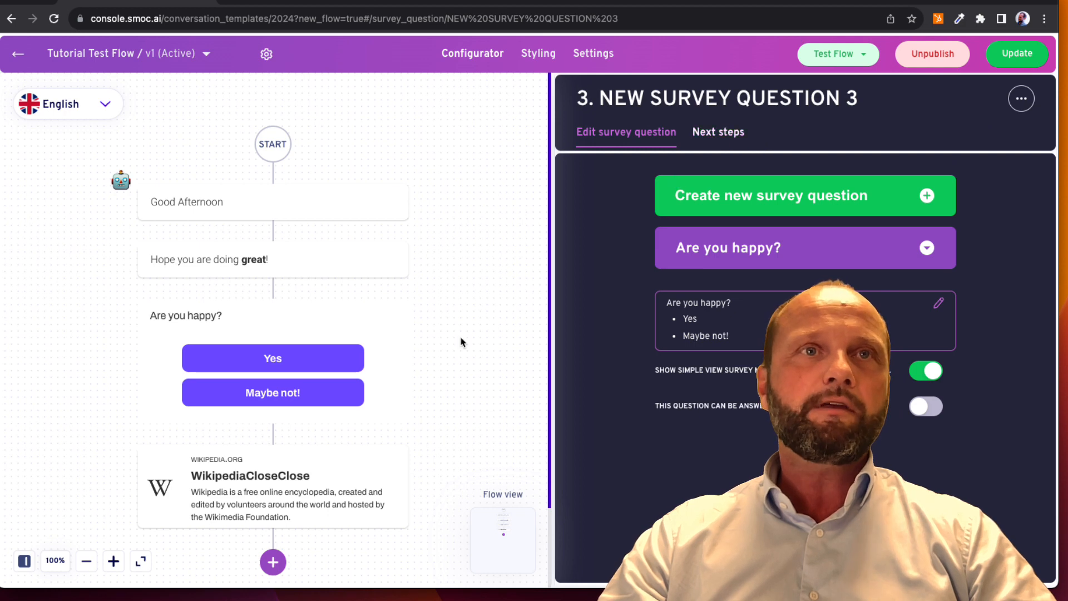
# Set the flow's background color to light blue in the user interface styling
pyautogui.click(535, 56)
pyautogui.click(629, 146)
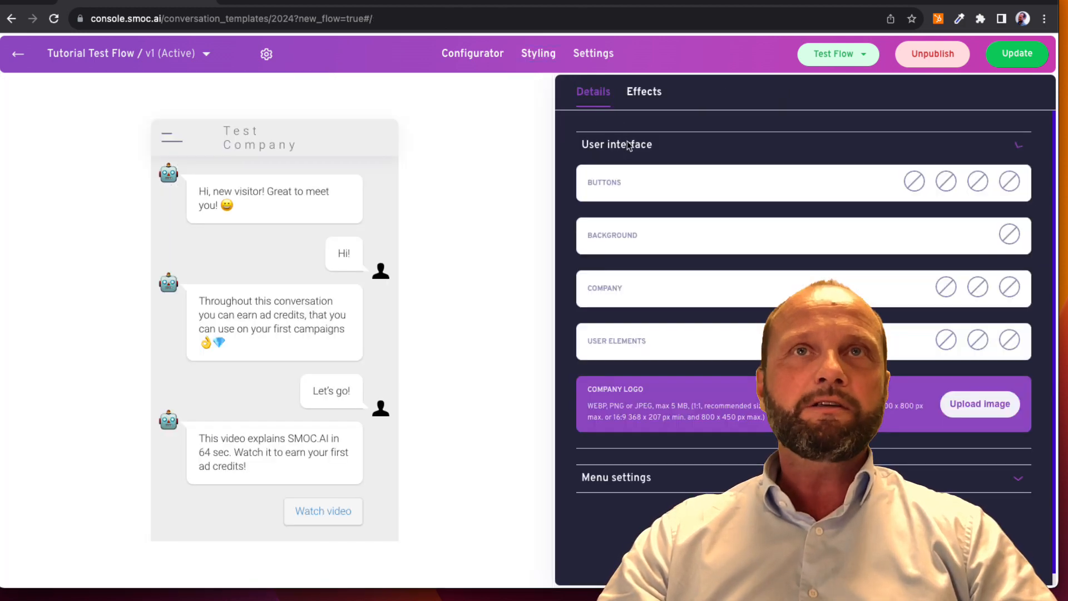
pyautogui.click(801, 238)
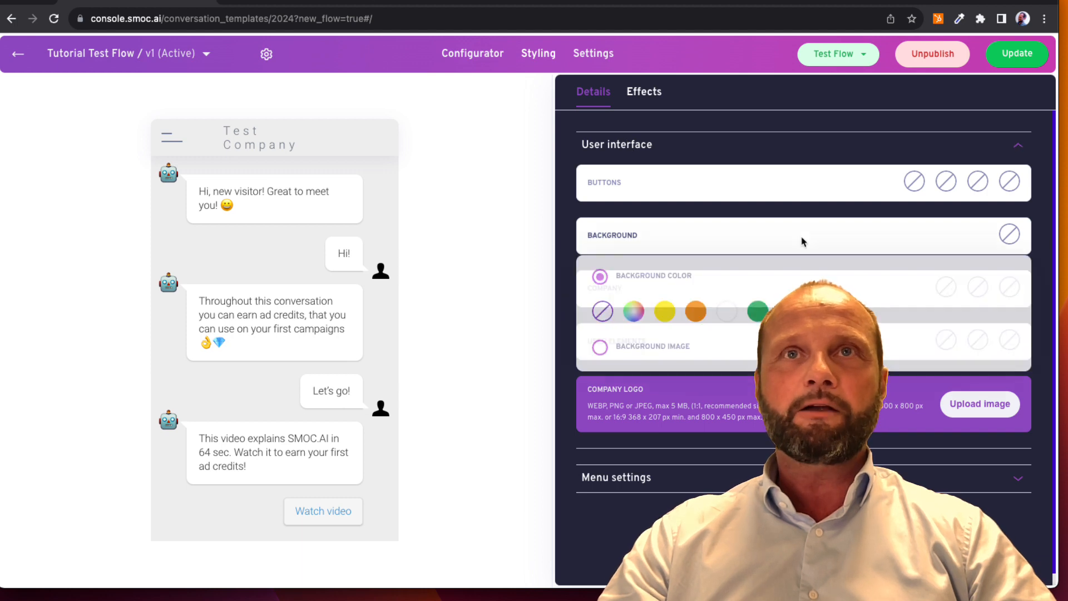
pyautogui.click(789, 311)
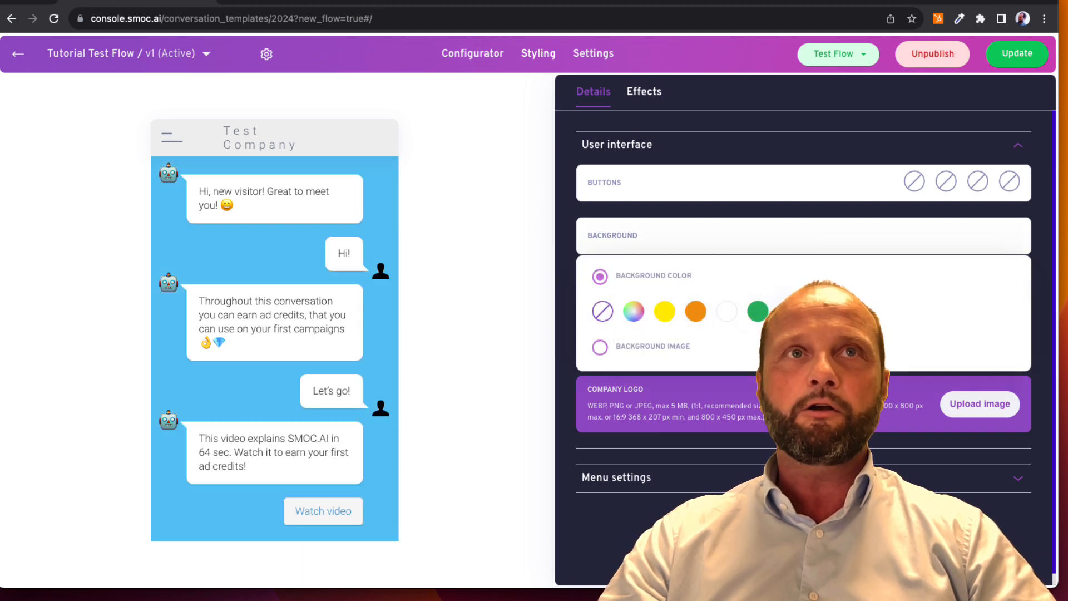
pyautogui.click(658, 246)
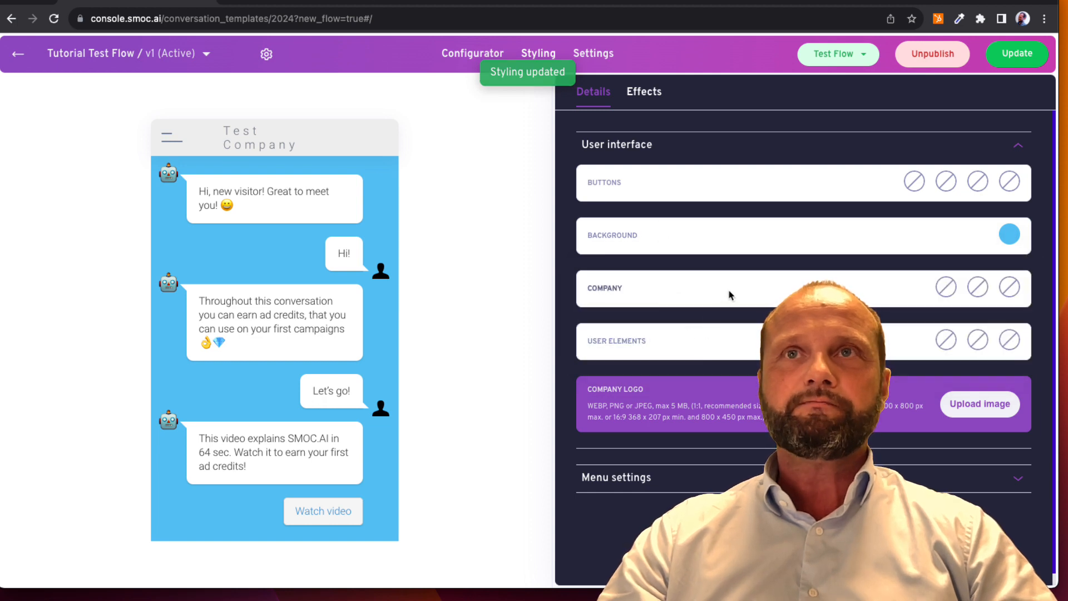
# Use the green monster as the company icon and the purple monster as the user icon
pyautogui.click(721, 300)
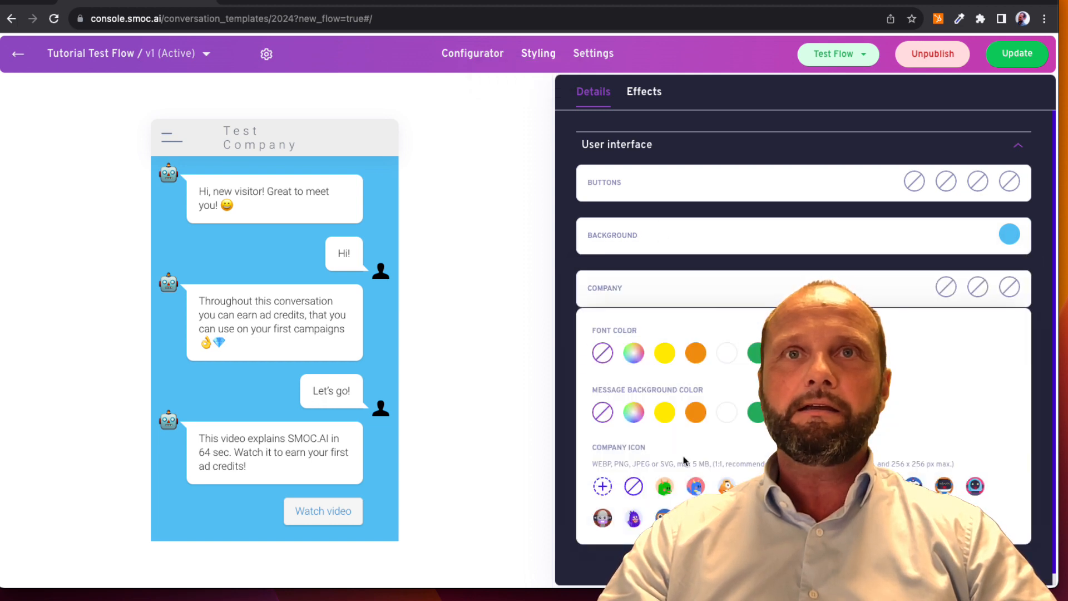
pyautogui.click(665, 486)
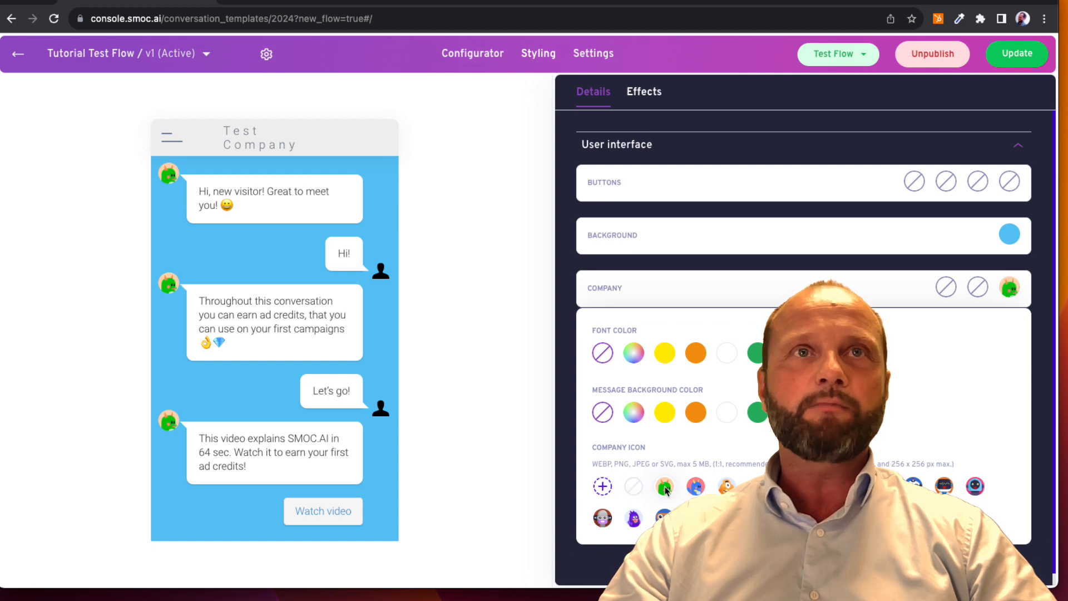
pyautogui.click(663, 291)
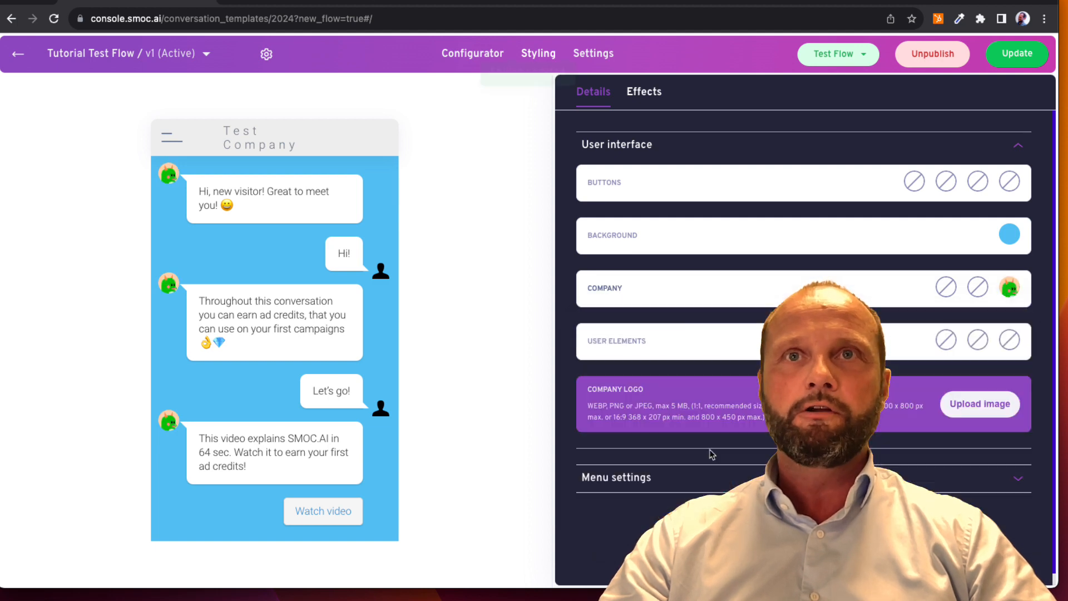
pyautogui.click(718, 348)
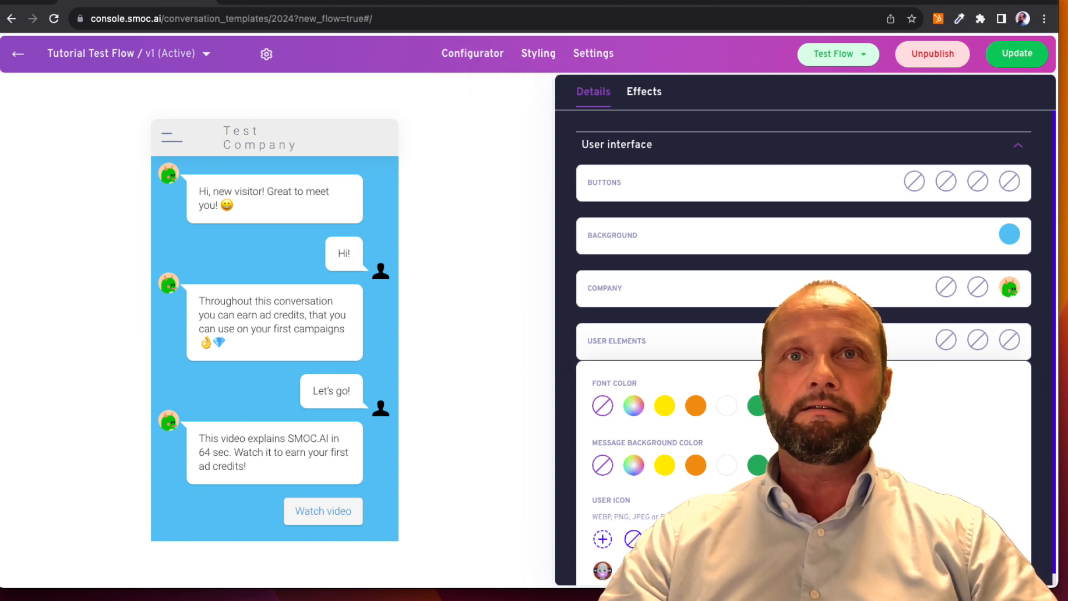
pyautogui.click(727, 571)
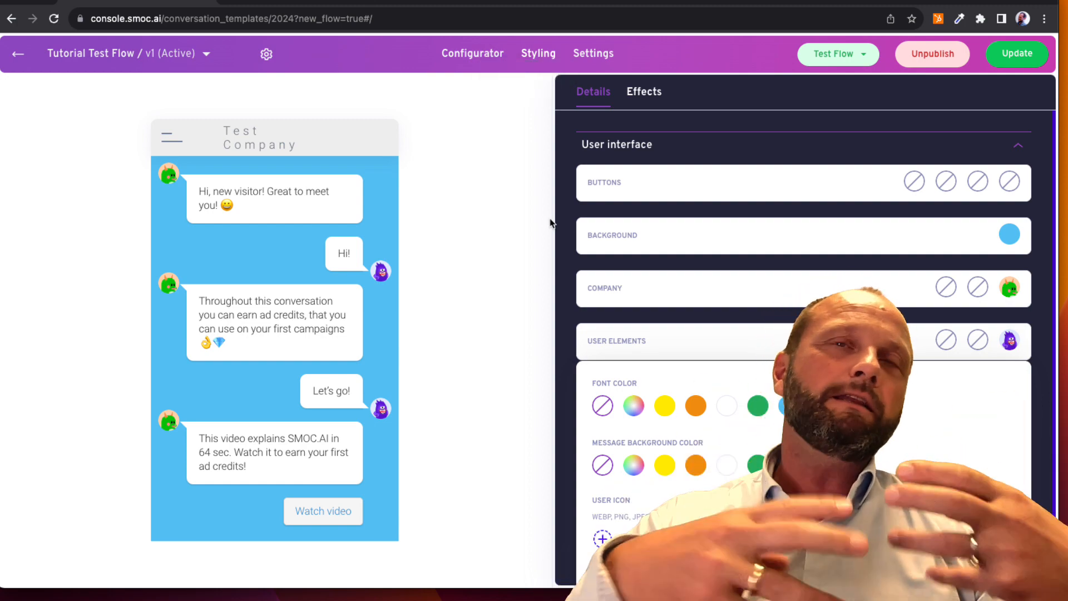
pyautogui.click(666, 329)
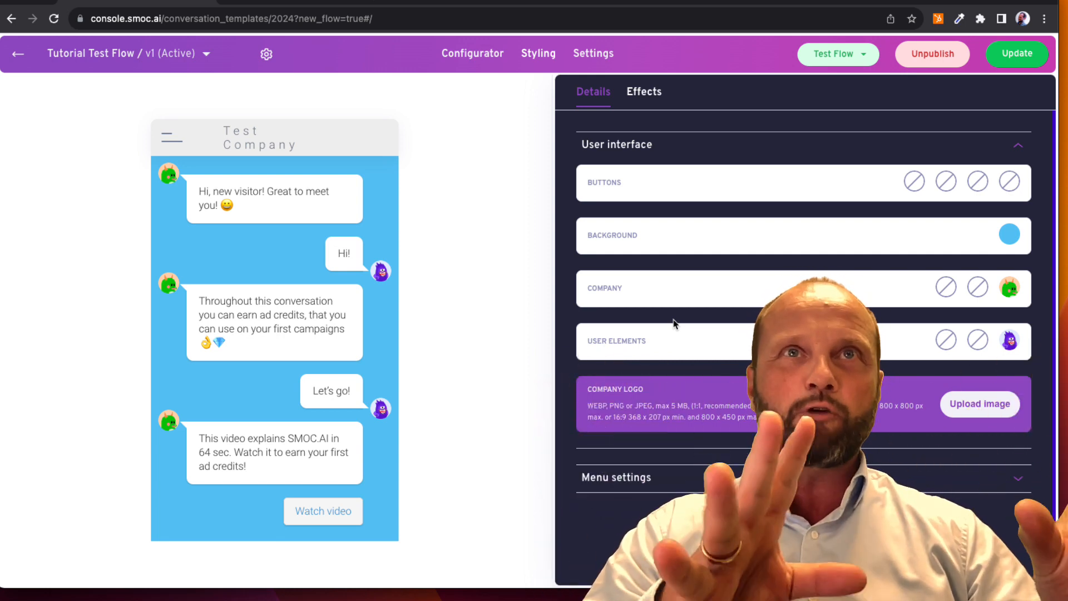
# Test the restyled flow by answering "Yes" to the survey question, and return to the editor
pyautogui.click(818, 56)
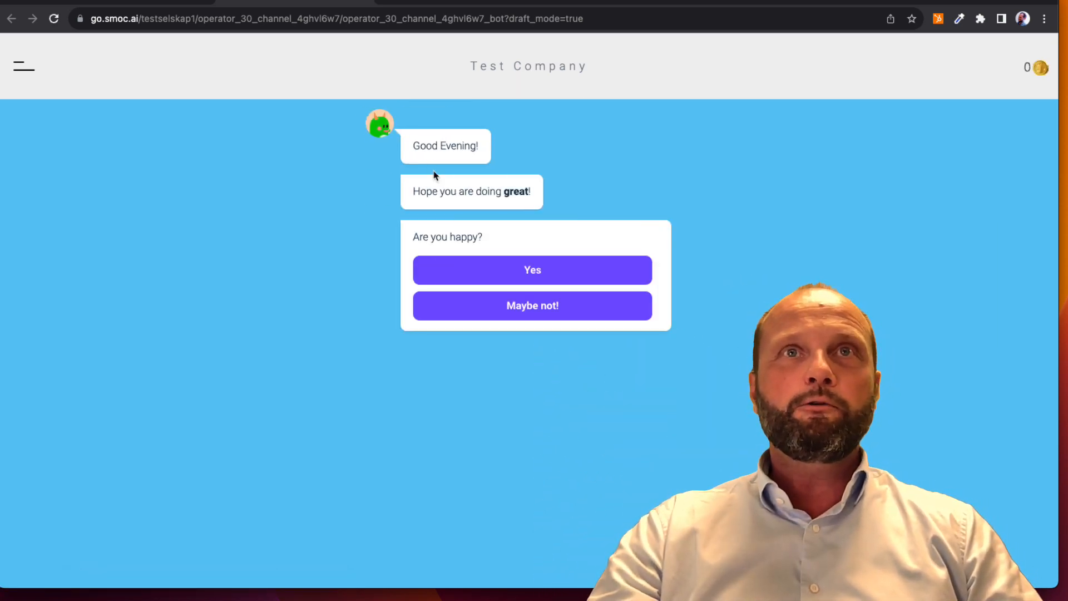
pyautogui.click(489, 269)
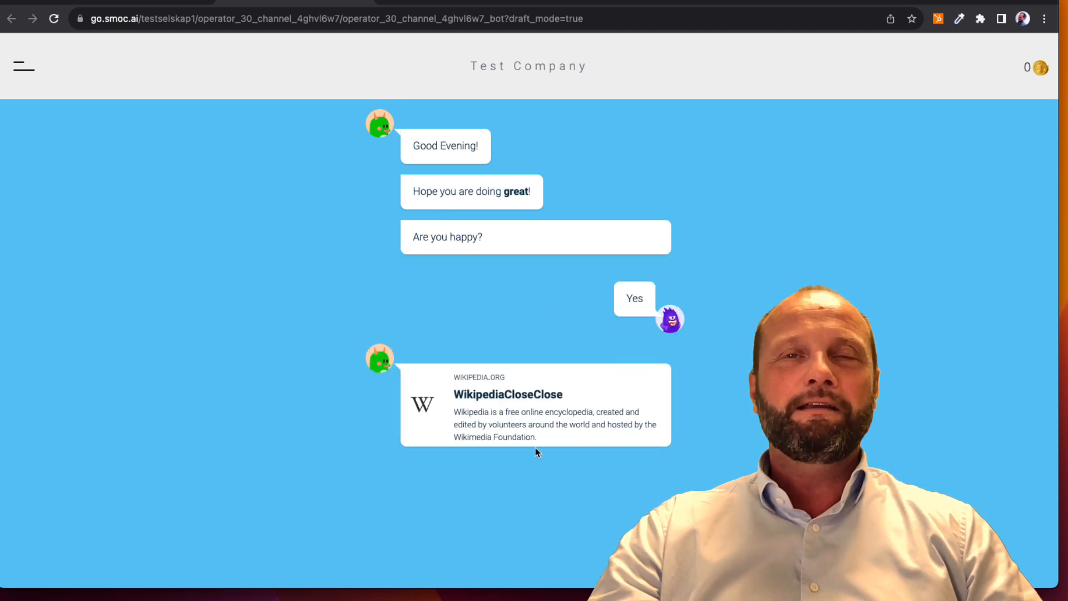
pyautogui.click(135, 5)
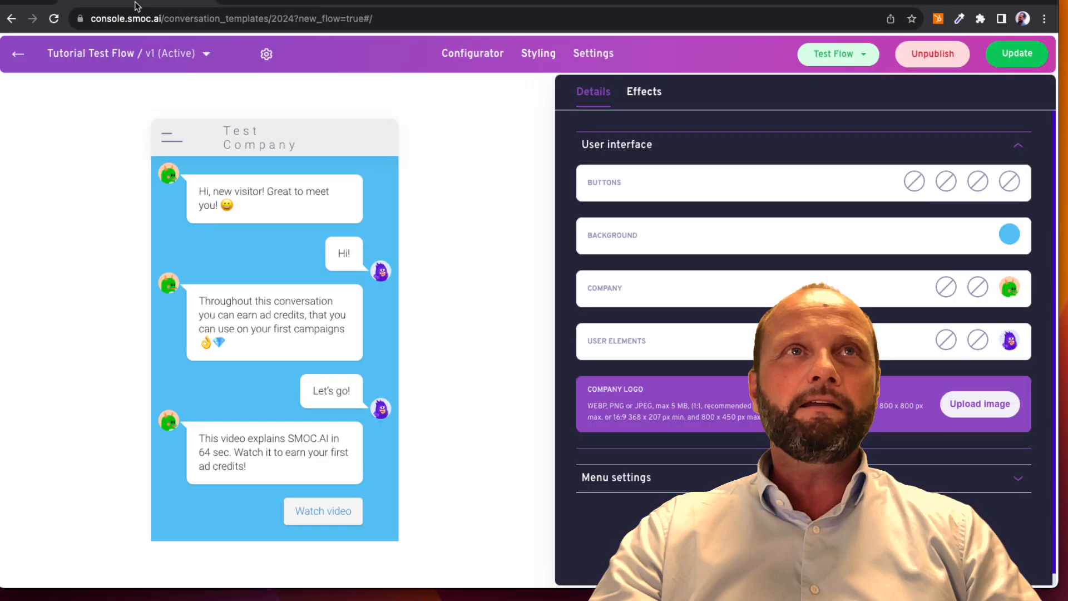
# Publish the flow's latest changes as an update and return from the test tab to the editor
pyautogui.click(1015, 54)
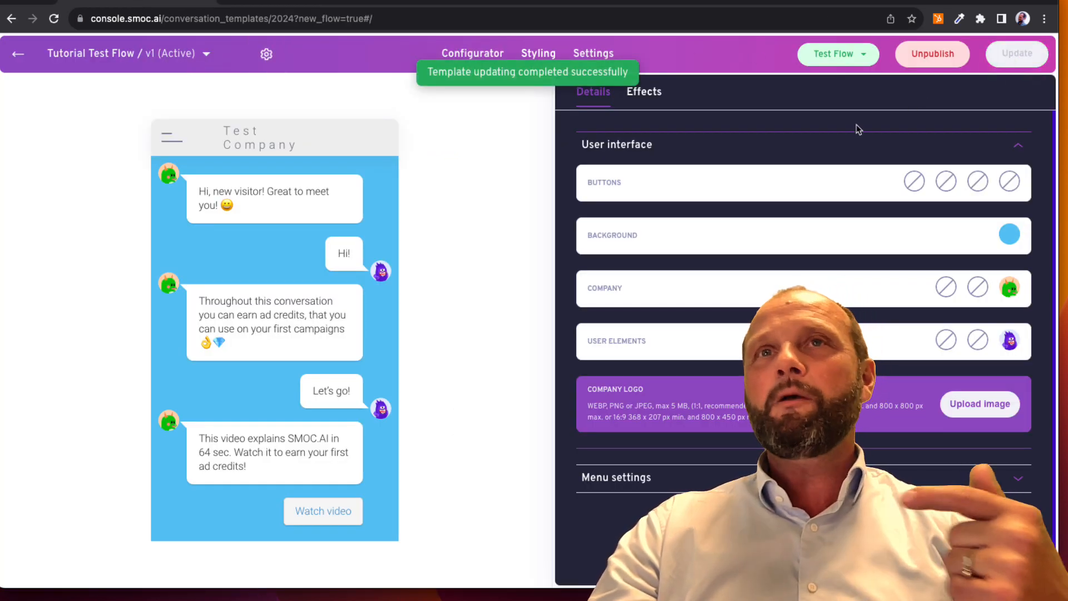
pyautogui.click(309, 2)
pyautogui.click(133, 2)
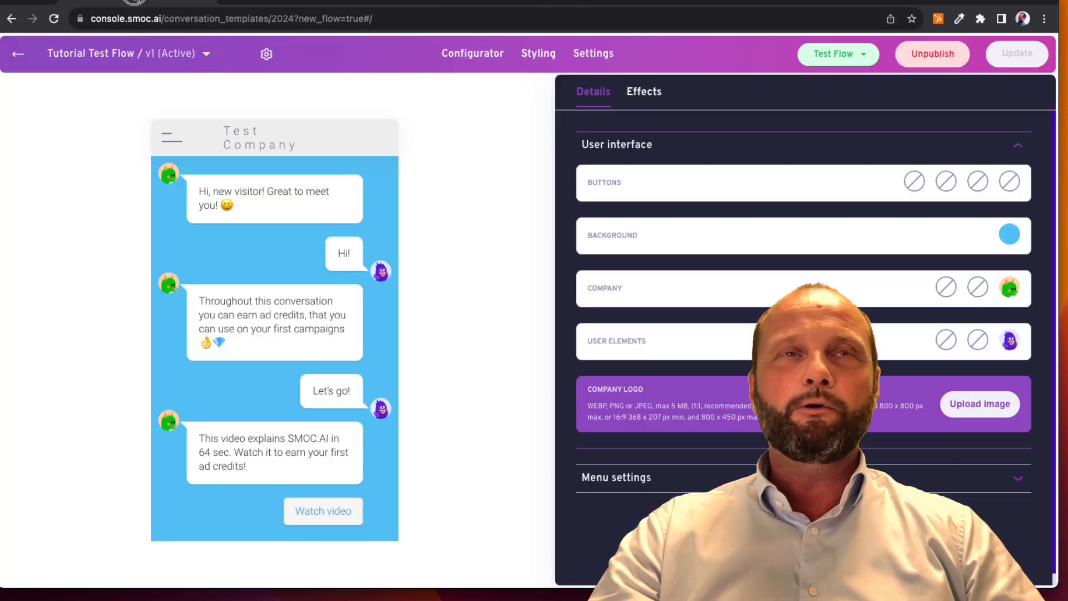
# Copy the reward flow URL from the settings, view the live flow in a new browser tab, and return to the configurator
pyautogui.click(599, 58)
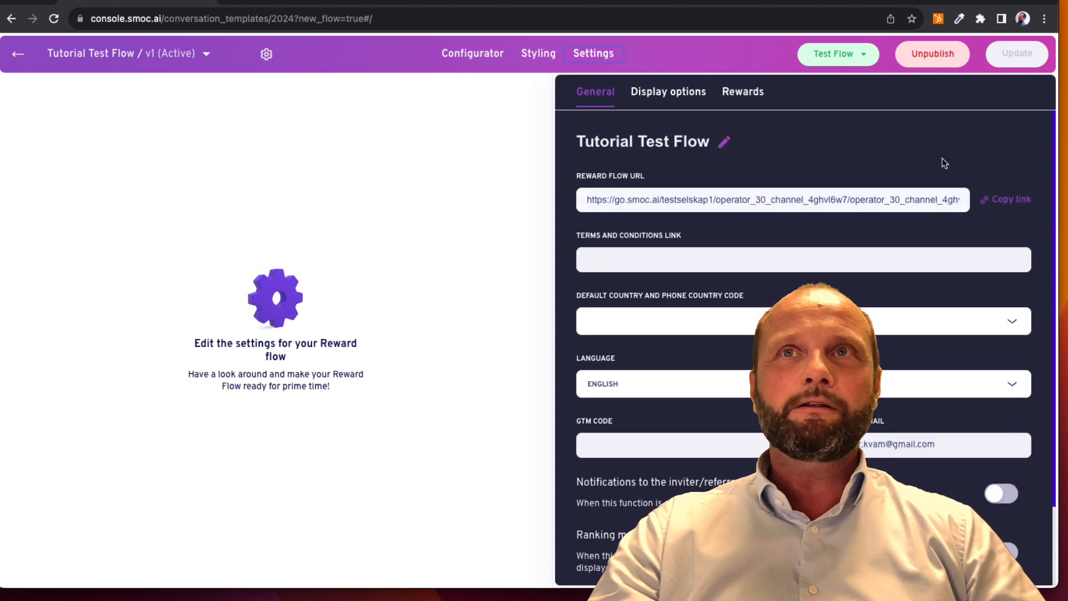
pyautogui.click(1008, 200)
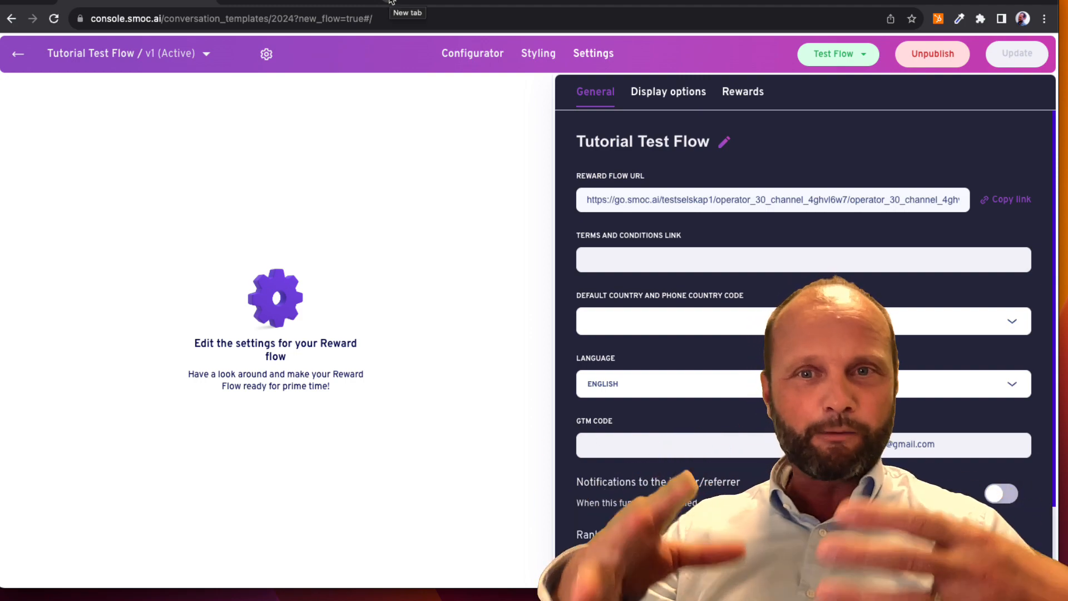
pyautogui.click(391, 2)
pyautogui.hotkey('ctrl', 'v')
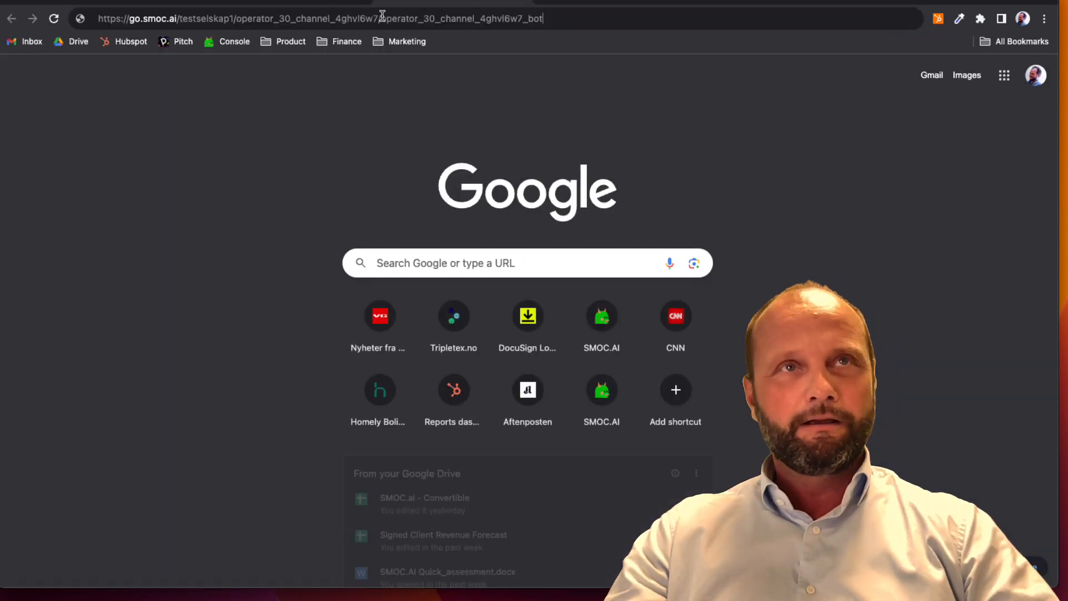
pyautogui.press('Return')
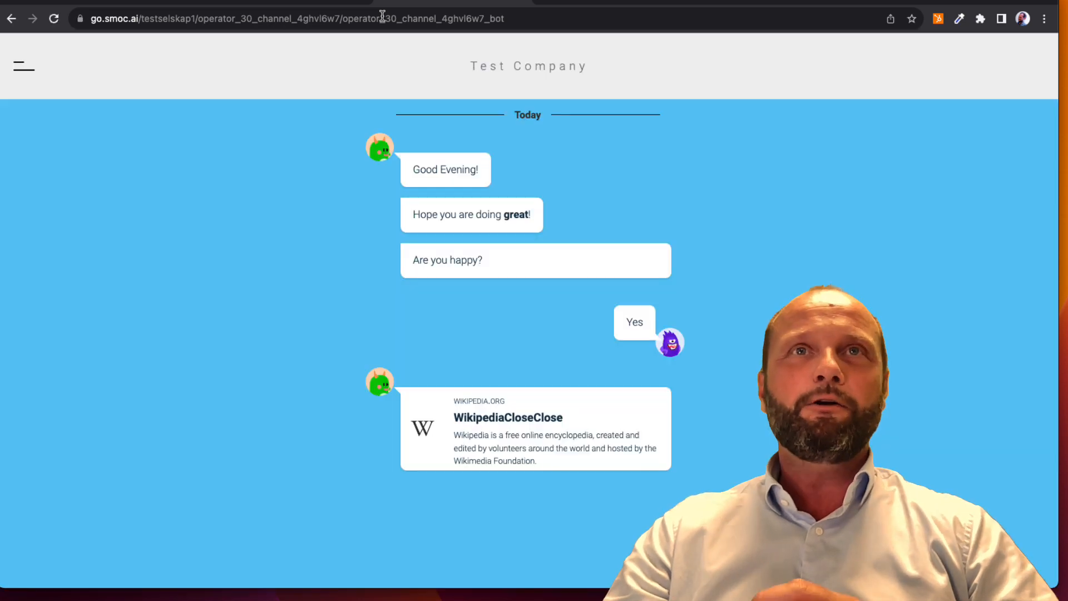
pyautogui.click(523, 2)
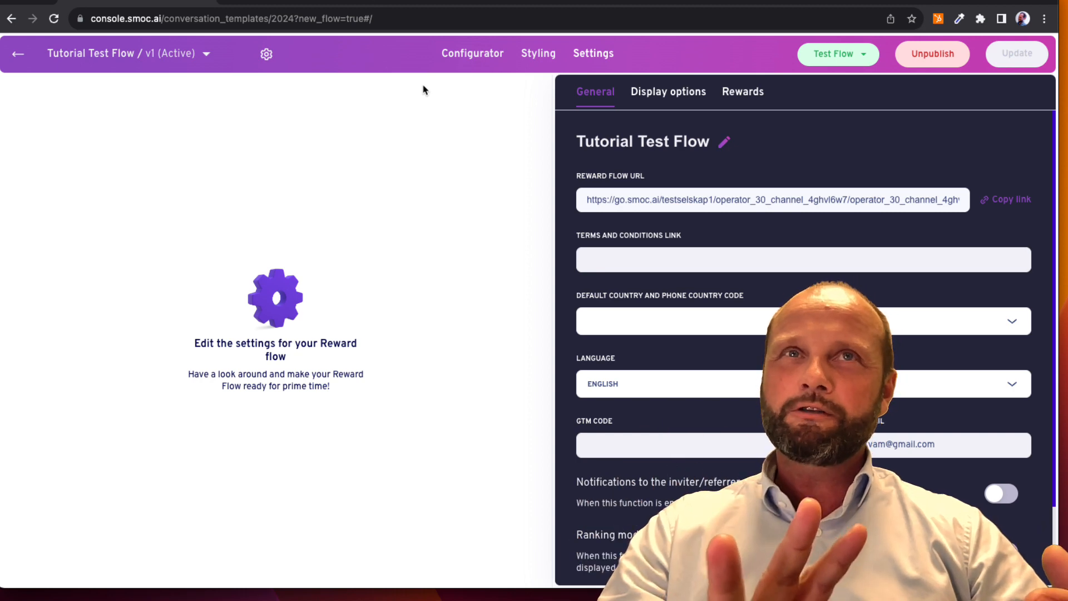
pyautogui.click(453, 53)
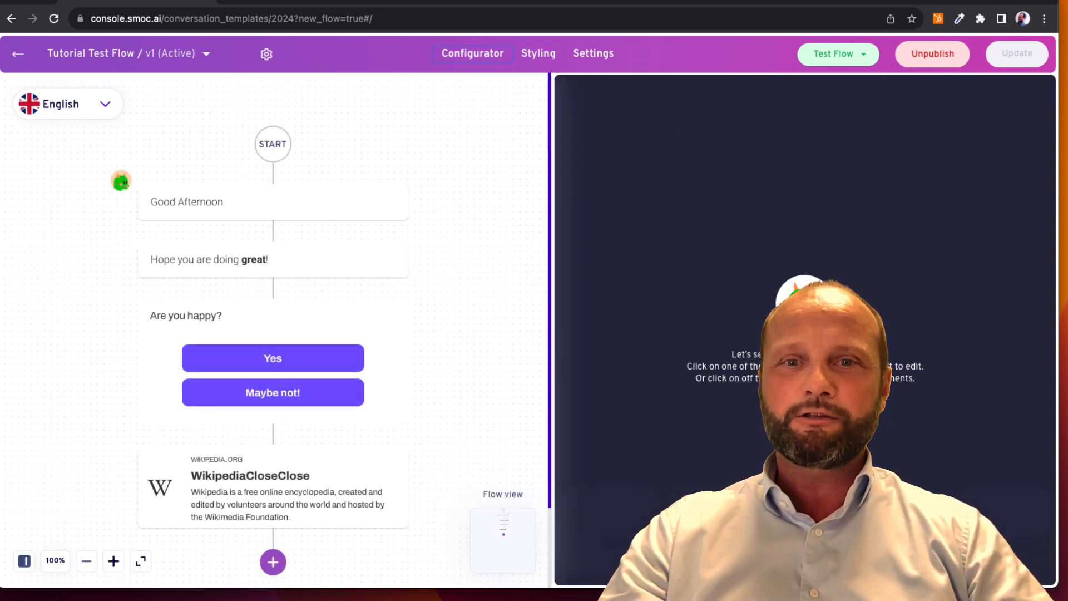